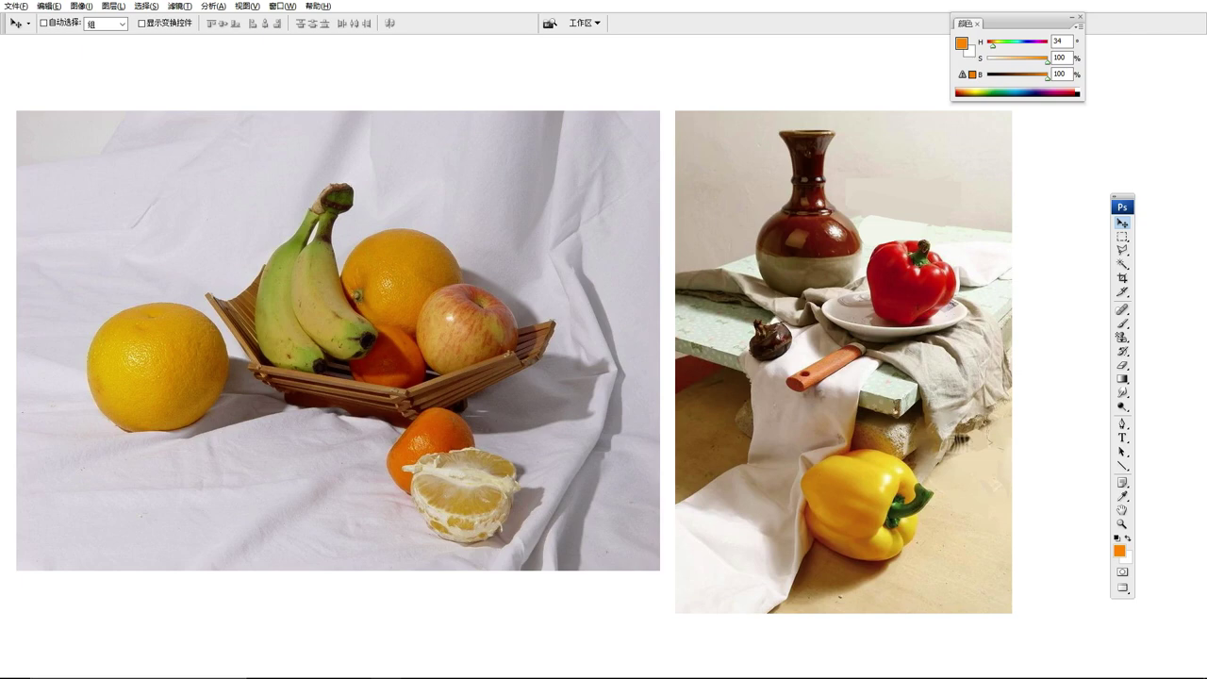
# Set the foreground colour to a neutral grey with saturation 0 and brightness 91%, and desaturate both still-life photos
pyautogui.hotkey('ctrl', 'shift', 'u')
pyautogui.moveTo(1002, 44); pyautogui.dragTo(1040, 81)
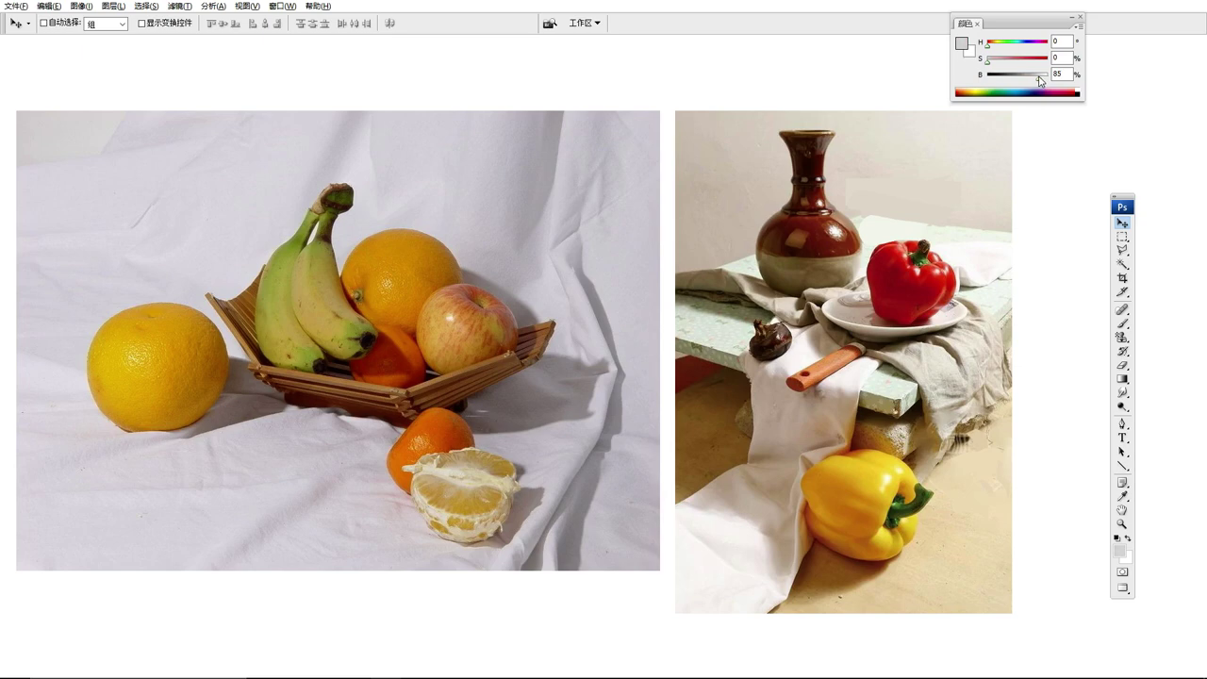
pyautogui.click(1011, 81)
pyautogui.click(1025, 81)
pyautogui.moveTo(1025, 79); pyautogui.dragTo(1043, 82)
pyautogui.moveTo(1043, 82); pyautogui.dragTo(1056, 83)
pyautogui.moveTo(1056, 83); pyautogui.dragTo(1043, 87)
pyautogui.hotkey('ctrl', 'shift', 'u')
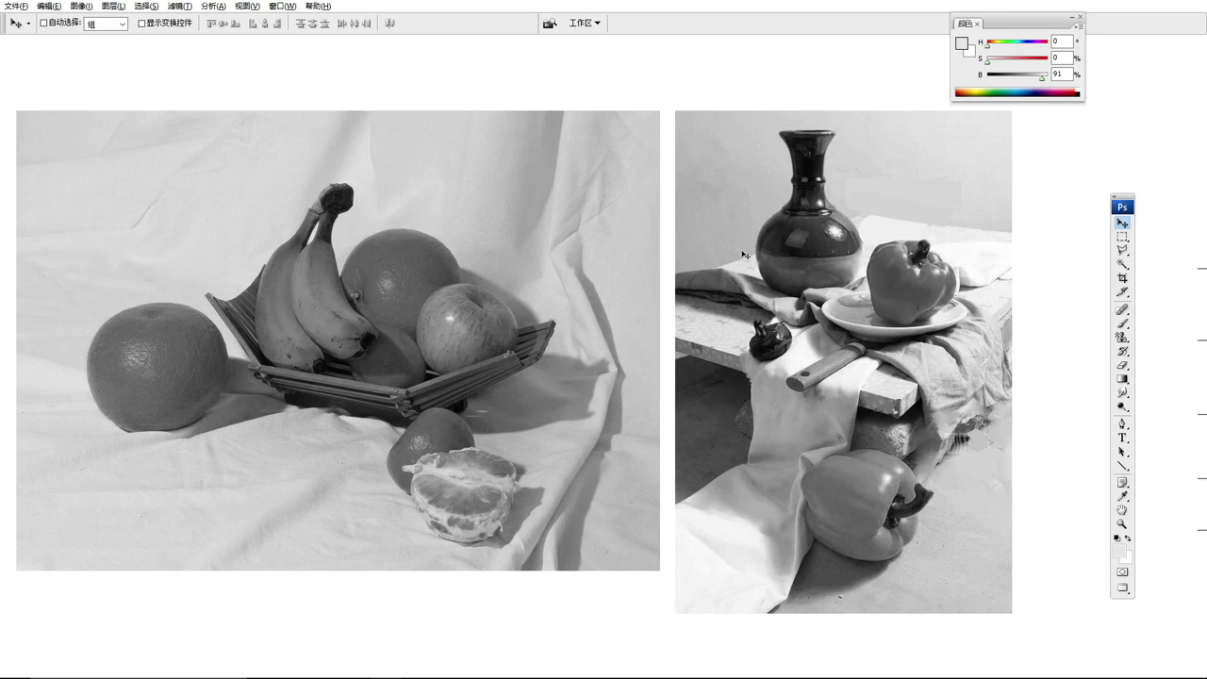
# Raise the grey foreground colour's brightness to 95% and undo the desaturation of the still-life photos
pyautogui.click(1019, 79)
pyautogui.moveTo(1024, 79); pyautogui.dragTo(1029, 79)
pyautogui.click(1049, 76)
pyautogui.click(1045, 79)
pyautogui.hotkey('ctrl', 'z')
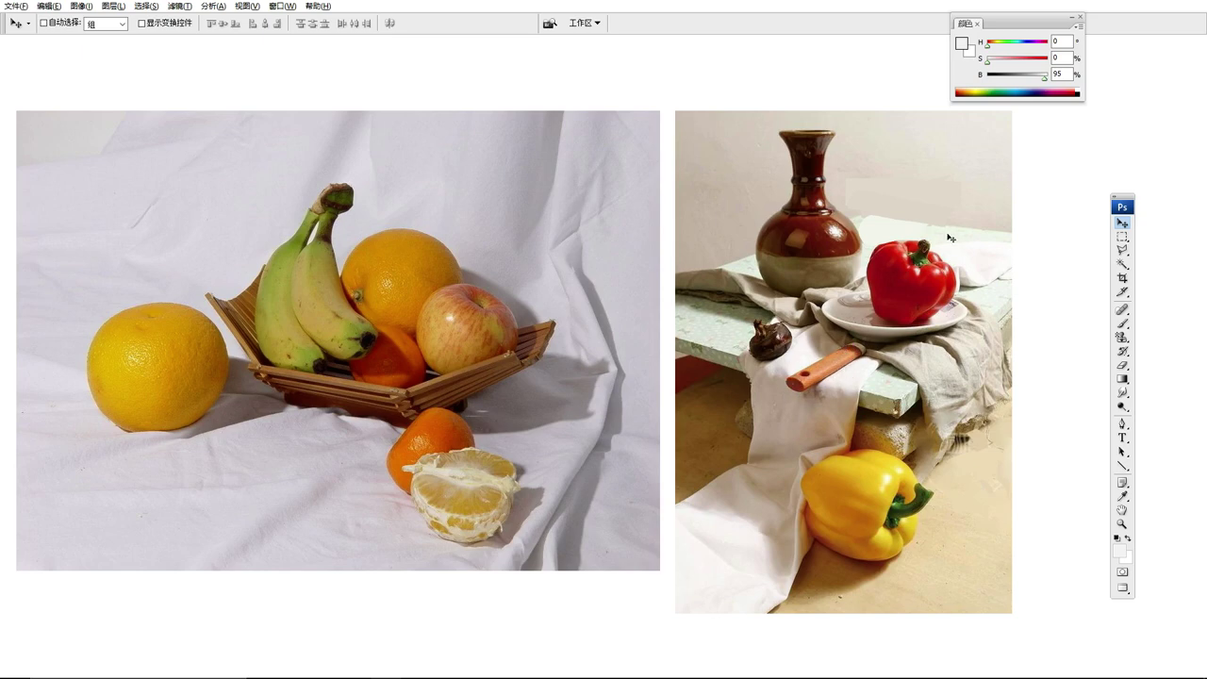
# Darken the neutral grey foreground colour to a brightness of 21%
pyautogui.click(1030, 78)
pyautogui.moveTo(1028, 80); pyautogui.dragTo(1031, 82)
pyautogui.click(1013, 82)
pyautogui.click(996, 76)
pyautogui.click(1001, 81)
# Place the colour sliders just above the shaded spheres diagram and run the foreground brightness from 0% up to 94%
pyautogui.moveTo(909, 205); pyautogui.dragTo(703, 208)
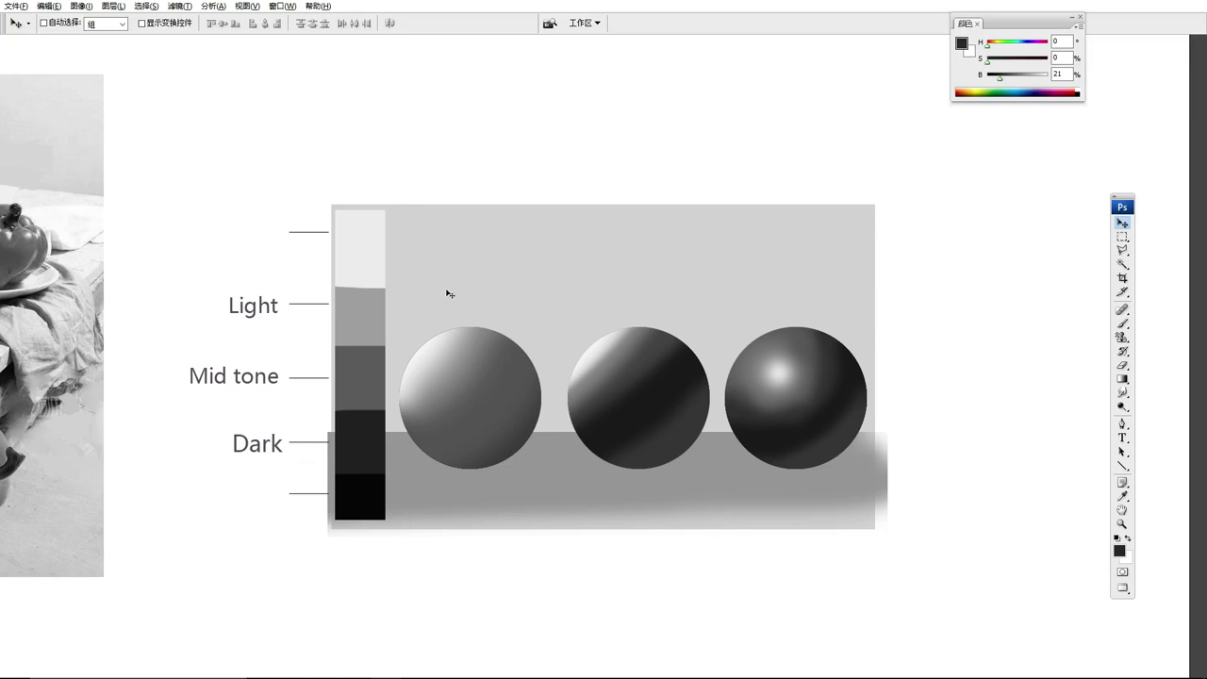
pyautogui.moveTo(1046, 21); pyautogui.dragTo(555, 100)
pyautogui.moveTo(539, 158); pyautogui.dragTo(483, 169)
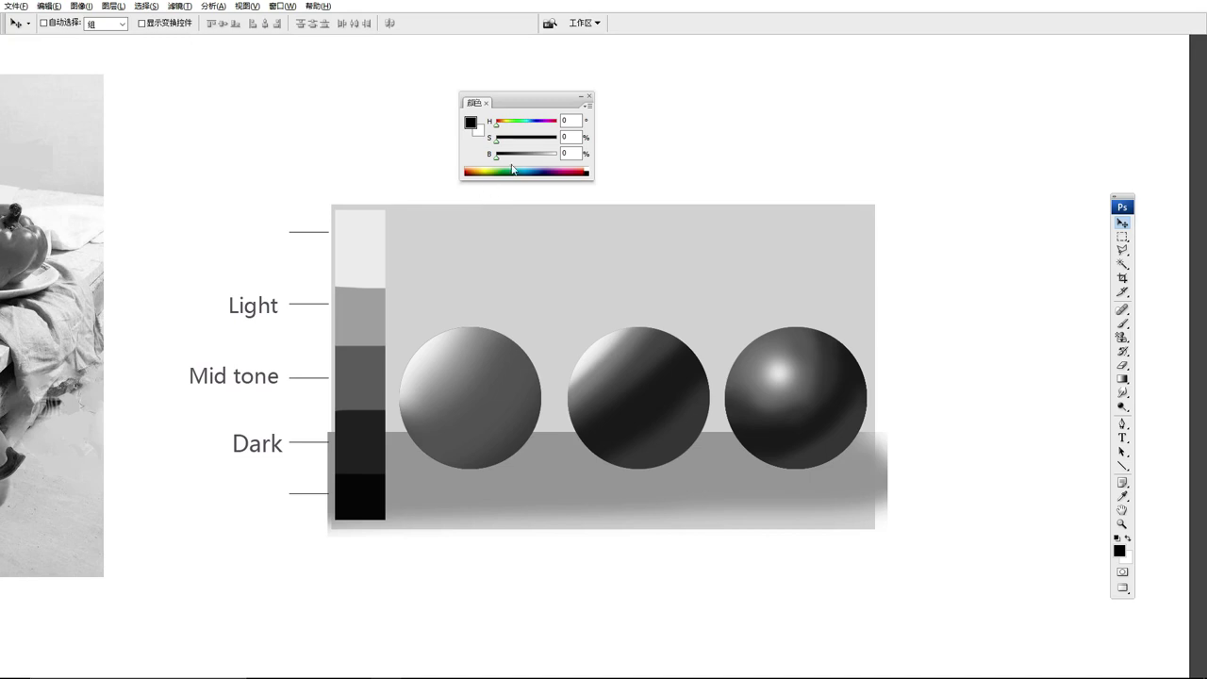
pyautogui.click(553, 153)
pyautogui.moveTo(430, 308); pyautogui.dragTo(742, 300)
pyautogui.moveTo(442, 256); pyautogui.dragTo(582, 304)
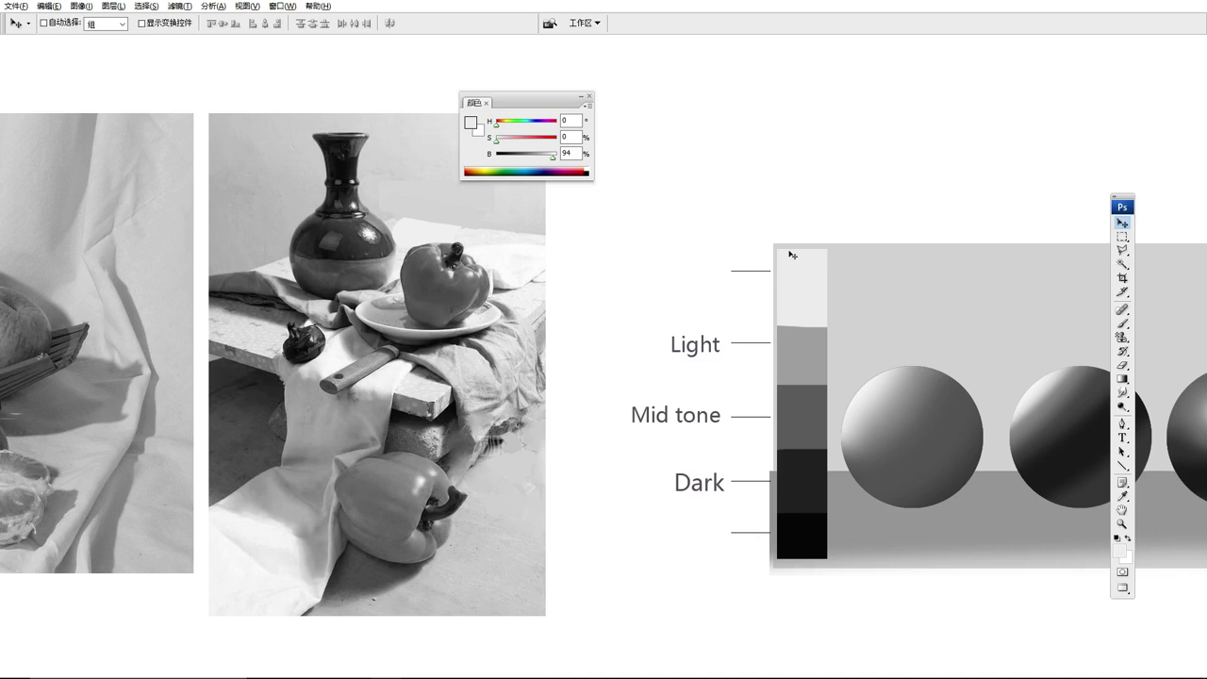
pyautogui.moveTo(918, 237); pyautogui.dragTo(533, 258)
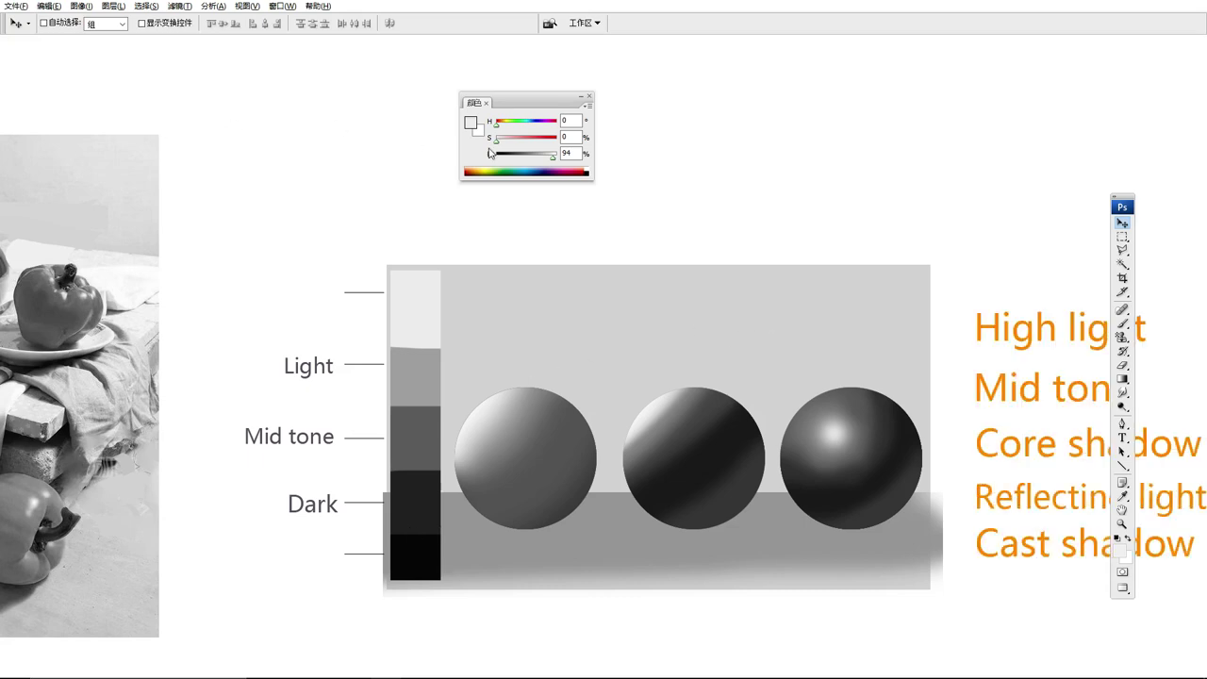
# Select a flat ellipse beneath the middle sphere and brush a dark grey of 16% brightness into it as a cast shadow
pyautogui.moveTo(906, 303); pyautogui.dragTo(724, 314)
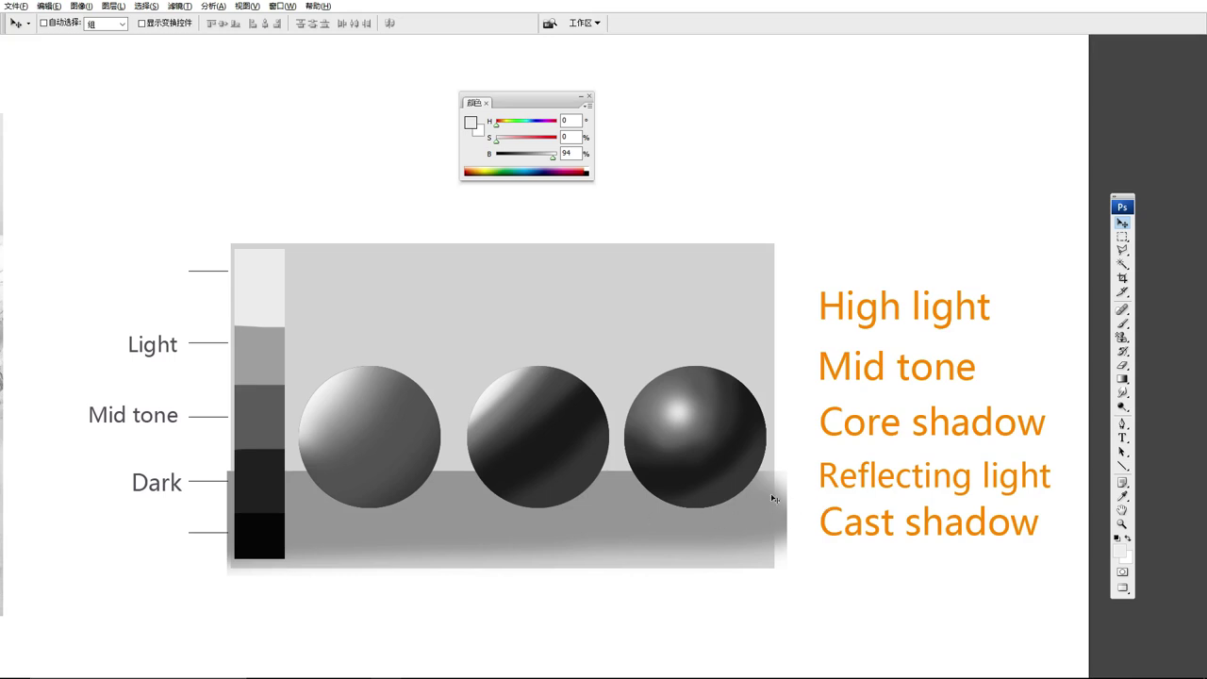
pyautogui.press('m')
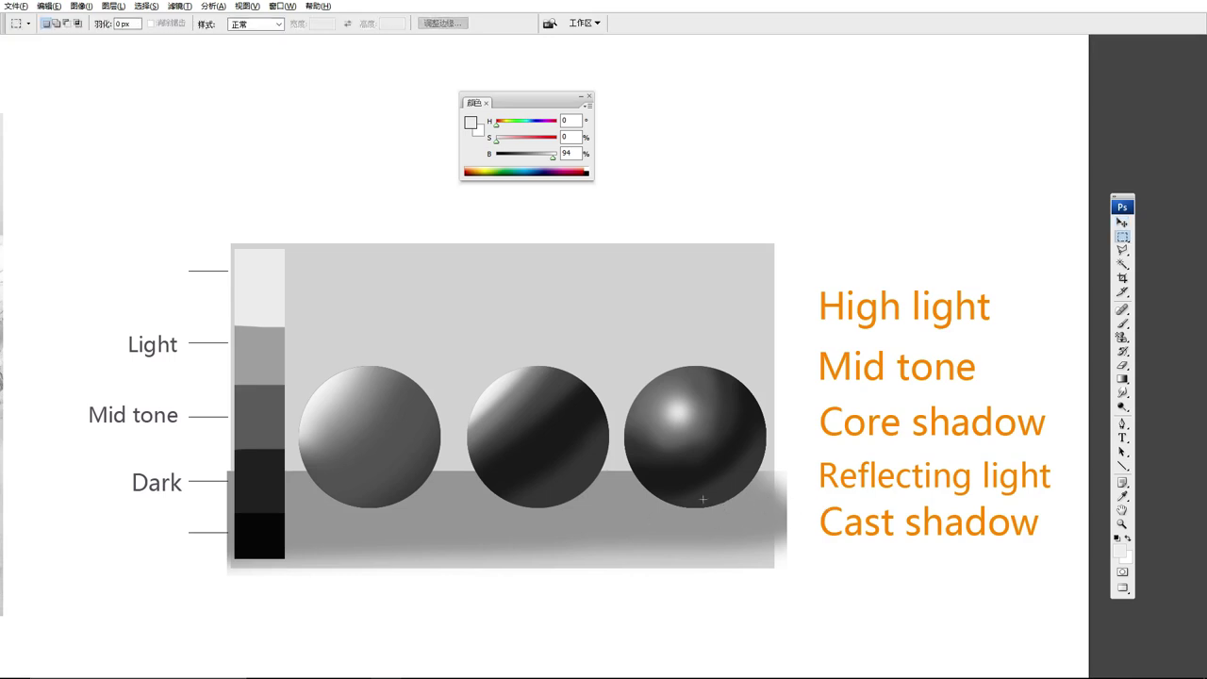
pyautogui.moveTo(638, 493)
pyautogui.mouseDown()
pyautogui.moveTo(808, 522)
pyautogui.moveTo(600, 514)
pyautogui.moveTo(612, 501)
pyautogui.mouseUp()
pyautogui.click(747, 511)
pyautogui.hotkey('shift', 'm')
pyautogui.press('b')
pyautogui.keyDown('alt'); pyautogui.click(725, 482); pyautogui.keyUp('alt')
pyautogui.press('m')
pyautogui.press('b')
pyautogui.keyDown('alt'); pyautogui.click(579, 487); pyautogui.keyUp('alt')
pyautogui.moveTo(514, 500); pyautogui.dragTo(620, 513)
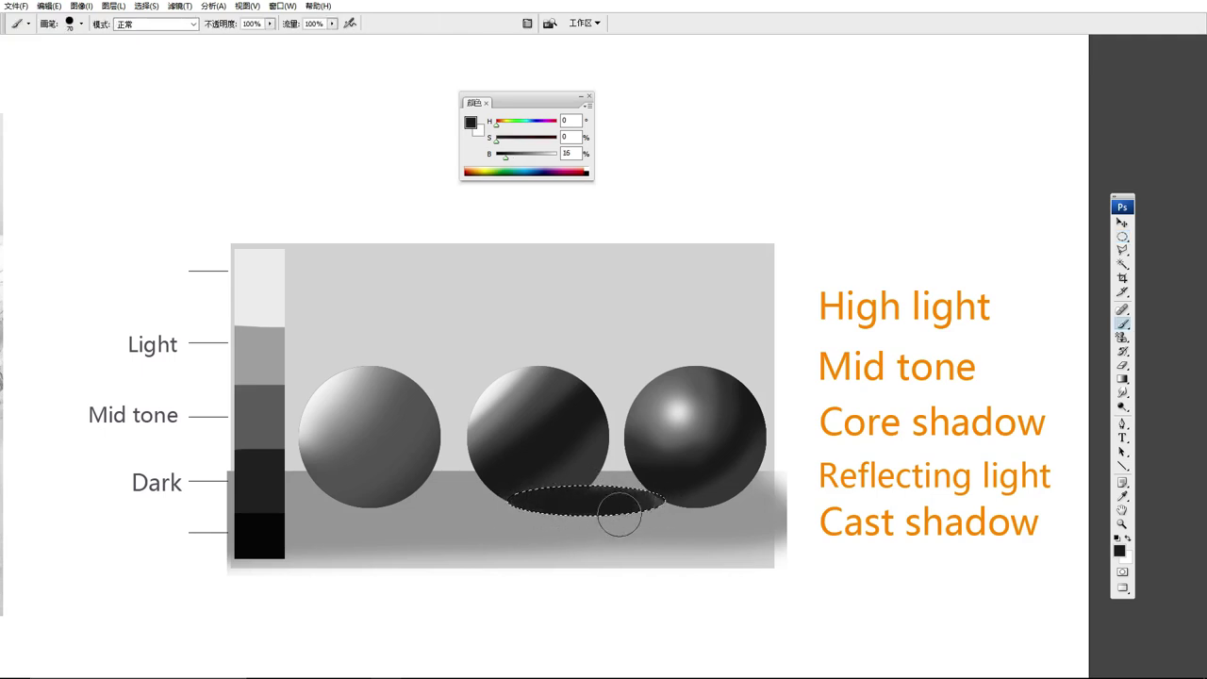
pyautogui.hotkey('ctrl', 'd')
pyautogui.moveTo(748, 480); pyautogui.dragTo(753, 482)
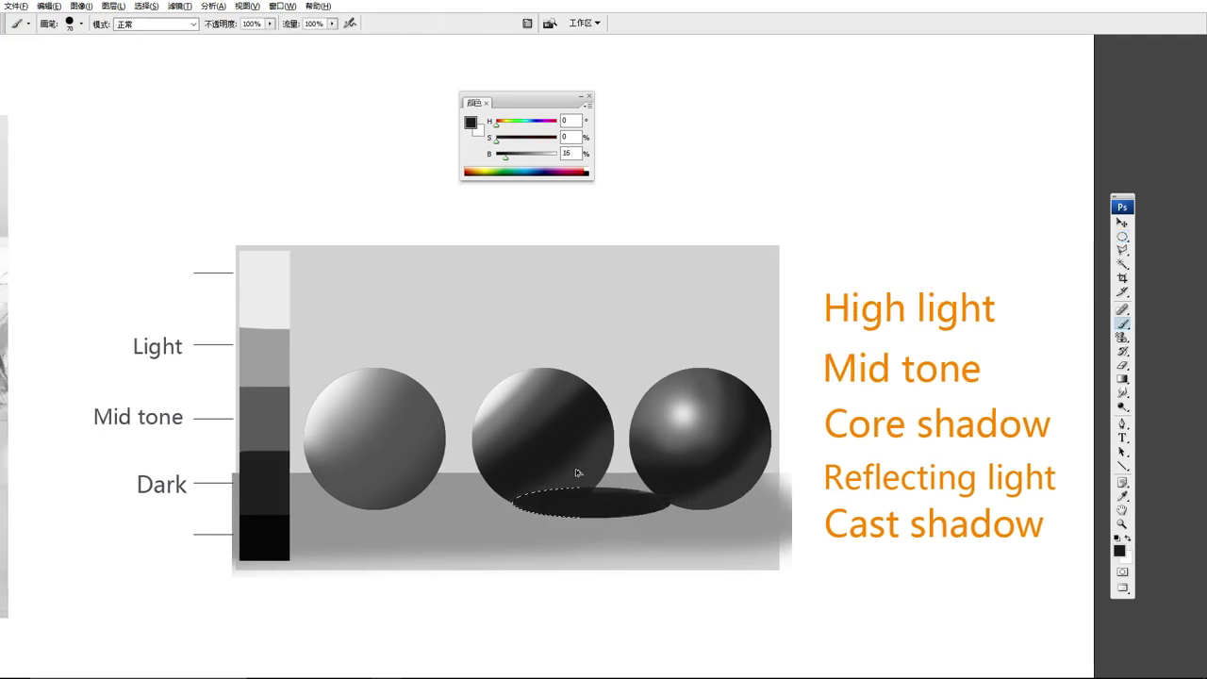
# Add the middle sphere's circular outline to the elliptical shadow selection and load the brush preset "2画笔工具 柔角 900 1"
pyautogui.press('m')
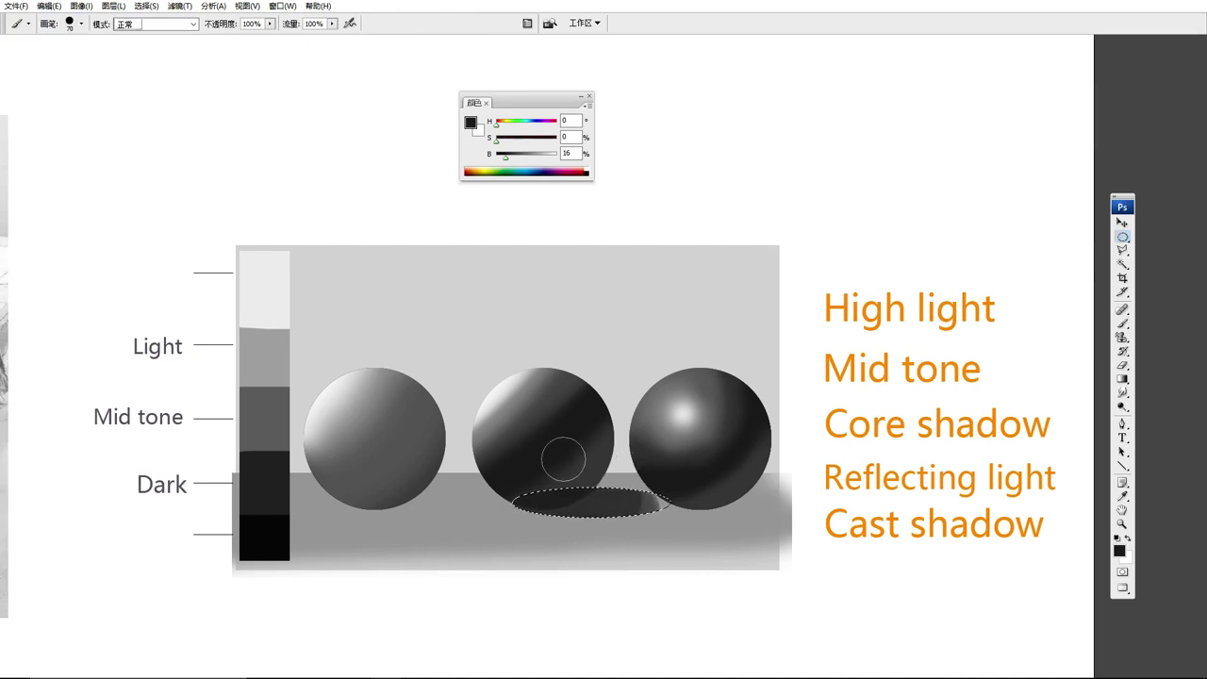
pyautogui.moveTo(477, 369)
pyautogui.mouseDown()
pyautogui.moveTo(622, 505)
pyautogui.moveTo(610, 509)
pyautogui.mouseUp()
pyautogui.press('F5')
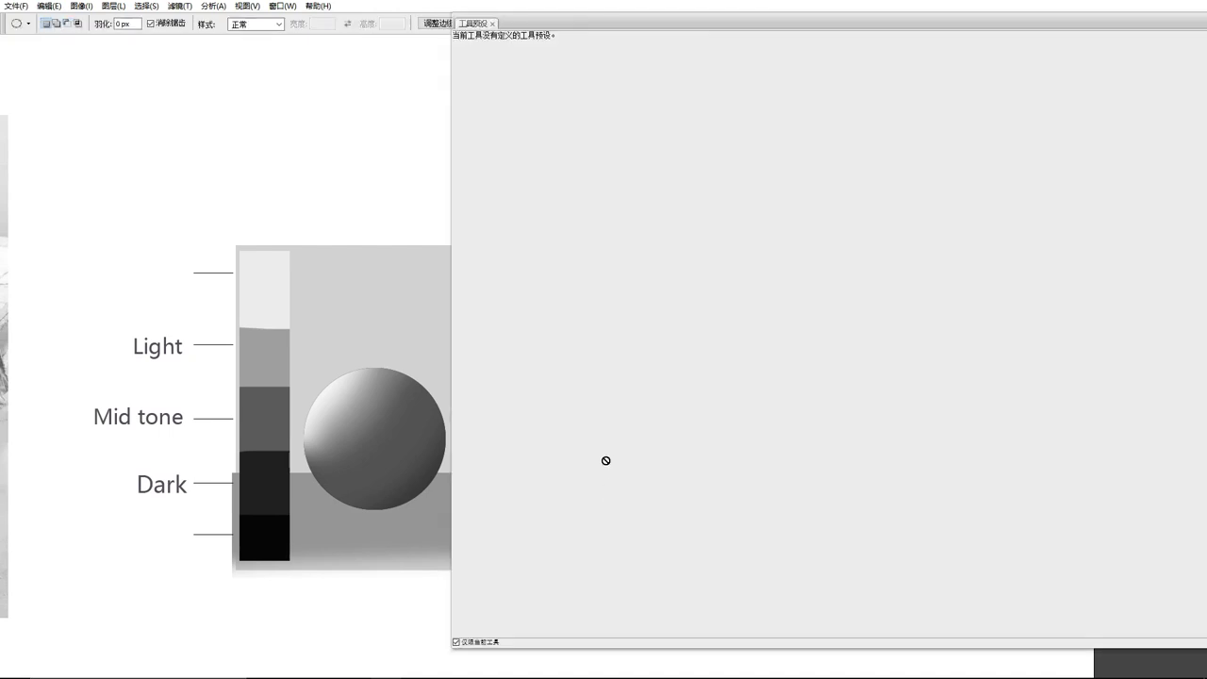
pyautogui.press('b')
pyautogui.click(554, 313)
pyautogui.click(555, 342)
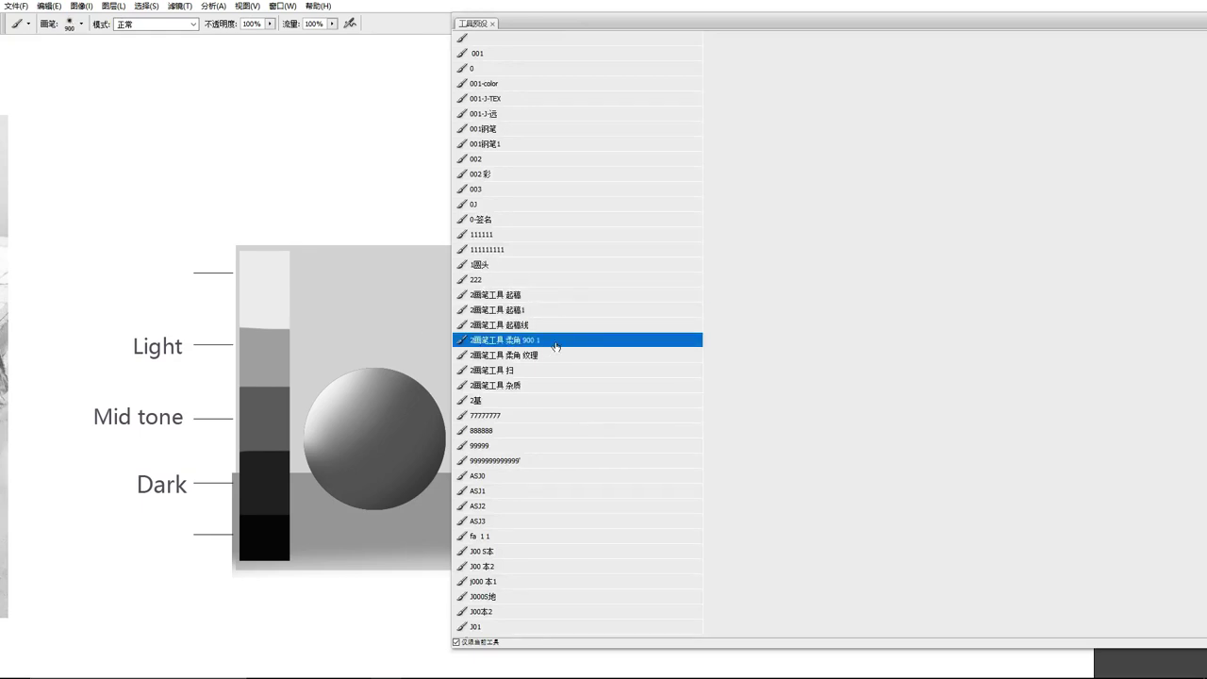
pyautogui.press('F5')
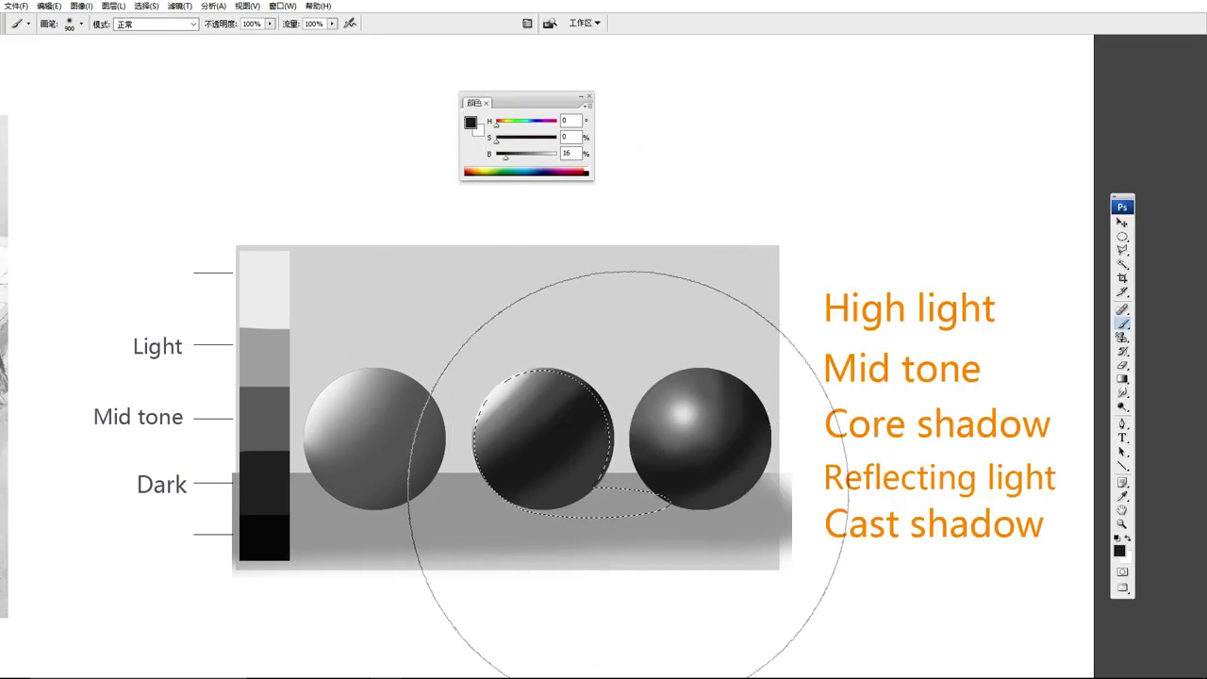
# Reduce the soft brush to 60 px, paint the dark cast shadow beneath the middle sphere, and remove the selection
pyautogui.press('[')
pyautogui.press('[')
pyautogui.press('[')
pyautogui.press('[')
pyautogui.press('[')
pyautogui.press('[')
pyautogui.press('[')
pyautogui.press('[')
pyautogui.press('[')
pyautogui.press('[')
pyautogui.press('[')
pyautogui.press('[')
pyautogui.press('[')
pyautogui.press('[')
pyautogui.press('[')
pyautogui.press('[')
pyautogui.moveTo(679, 493)
pyautogui.mouseDown()
pyautogui.moveTo(556, 507)
pyautogui.moveTo(677, 488)
pyautogui.moveTo(623, 523)
pyautogui.moveTo(556, 499)
pyautogui.moveTo(589, 503)
pyautogui.mouseUp()
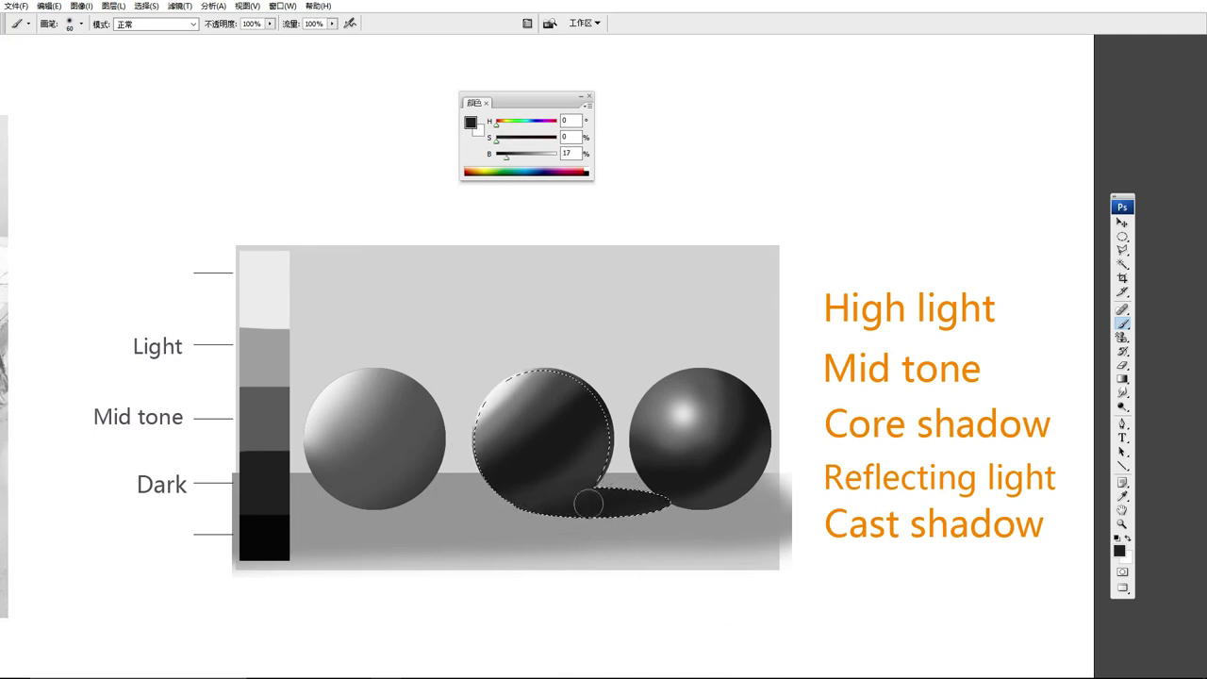
pyautogui.hotkey('ctrl', 'd')
pyautogui.press('m')
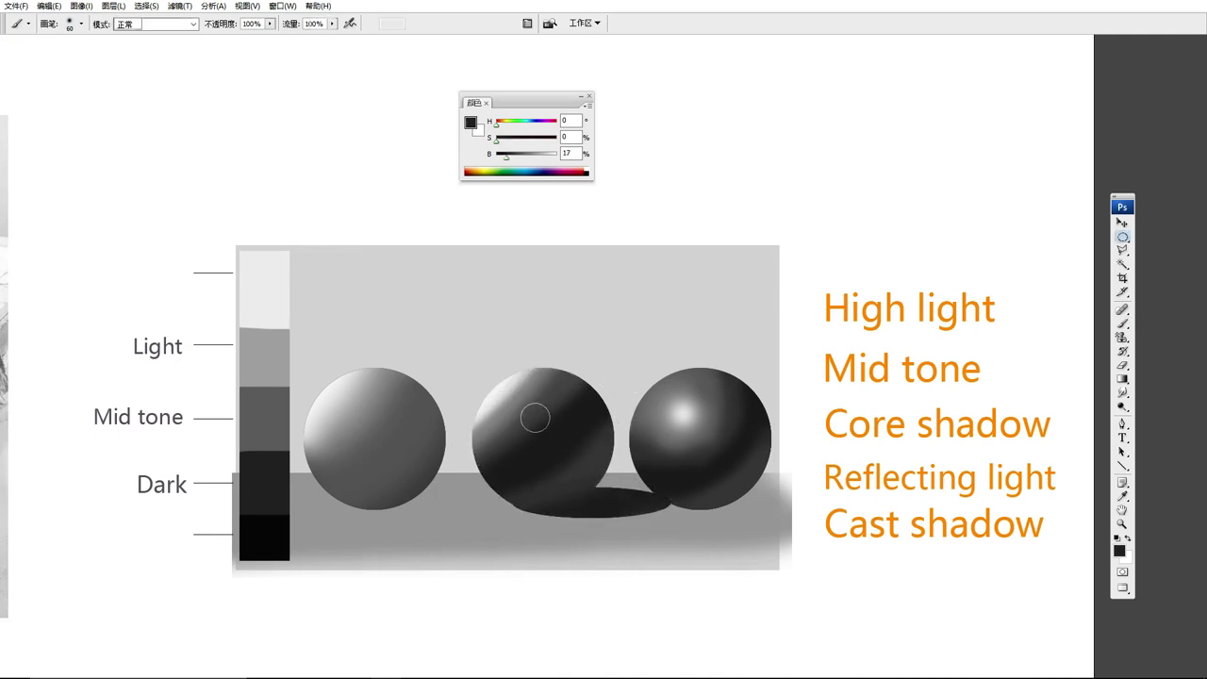
pyautogui.press('b')
pyautogui.moveTo(694, 496); pyautogui.dragTo(656, 507)
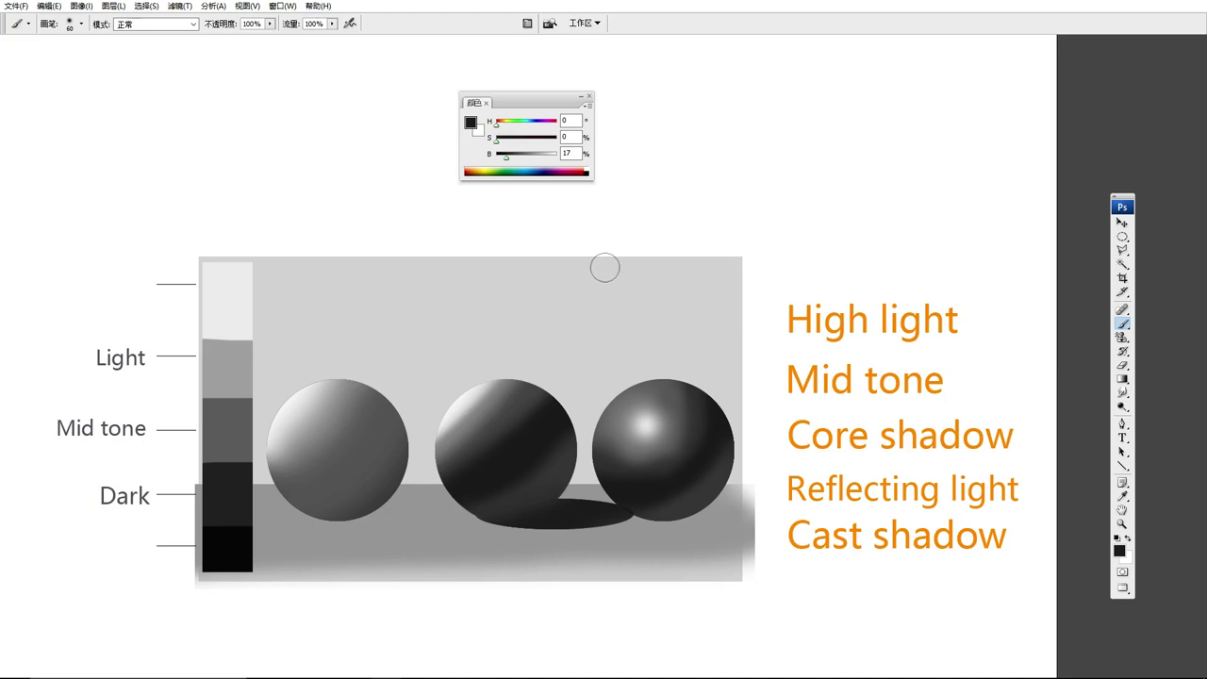
# Switch to a hard round brush preset, reduce it to 10 px, and sample a dark grey of 16% brightness from the spheres
pyautogui.press('F5')
pyautogui.click(545, 54)
pyautogui.press('F5')
pyautogui.keyDown('alt'); pyautogui.click(825, 265); pyautogui.keyUp('alt')
pyautogui.press(']')
pyautogui.press(']')
pyautogui.press(']')
pyautogui.press(']')
pyautogui.press(']')
pyautogui.press(']')
pyautogui.press(']')
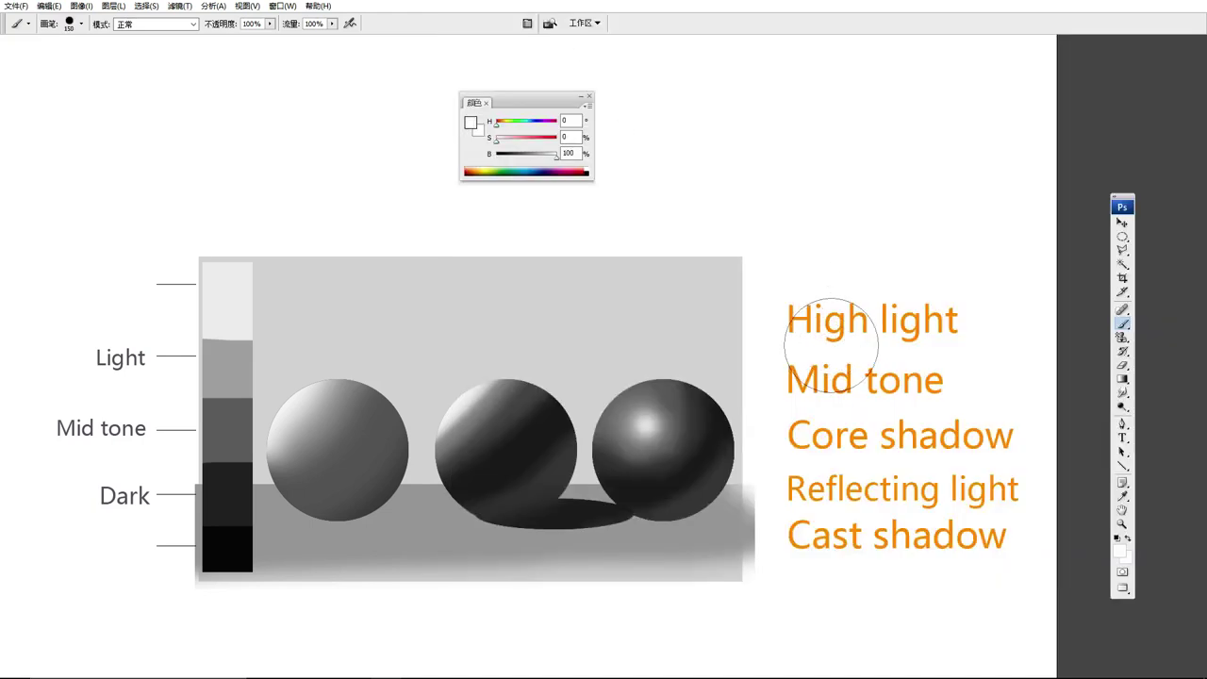
pyautogui.press('[')
pyautogui.press('[')
pyautogui.press('[')
pyautogui.press('[')
pyautogui.press('[')
pyautogui.press('[')
pyautogui.press('[')
pyautogui.press('[')
pyautogui.press('[')
pyautogui.moveTo(826, 348)
pyautogui.mouseDown()
pyautogui.moveTo(668, 316)
pyautogui.moveTo(846, 318)
pyautogui.mouseUp()
pyautogui.keyDown('alt'); pyautogui.click(567, 377); pyautogui.keyUp('alt')
pyautogui.hotkey('ctrl', 'z')
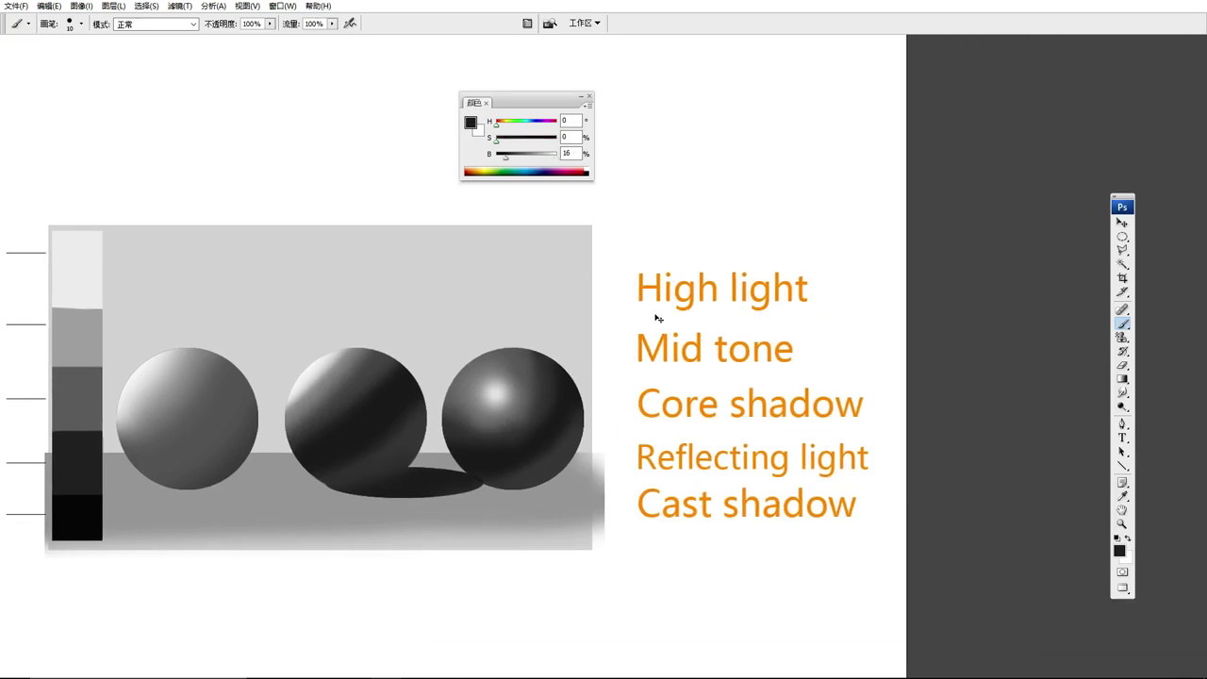
# Underline High light, Mid tone, Core shadow, Reflecting light and Cast shadow with dark strokes, and draw a frame around the list
pyautogui.moveTo(630, 320); pyautogui.dragTo(838, 318)
pyautogui.hotkey('ctrl', 'z')
pyautogui.moveTo(628, 318); pyautogui.dragTo(816, 318)
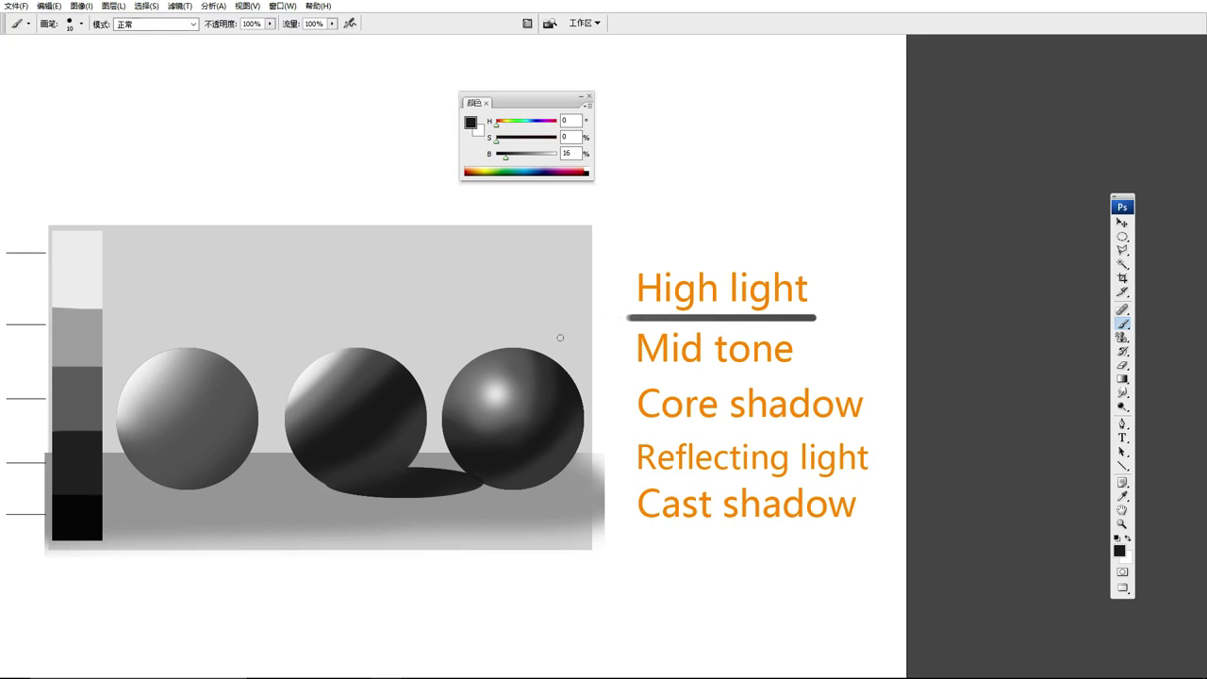
pyautogui.moveTo(628, 374); pyautogui.dragTo(794, 374)
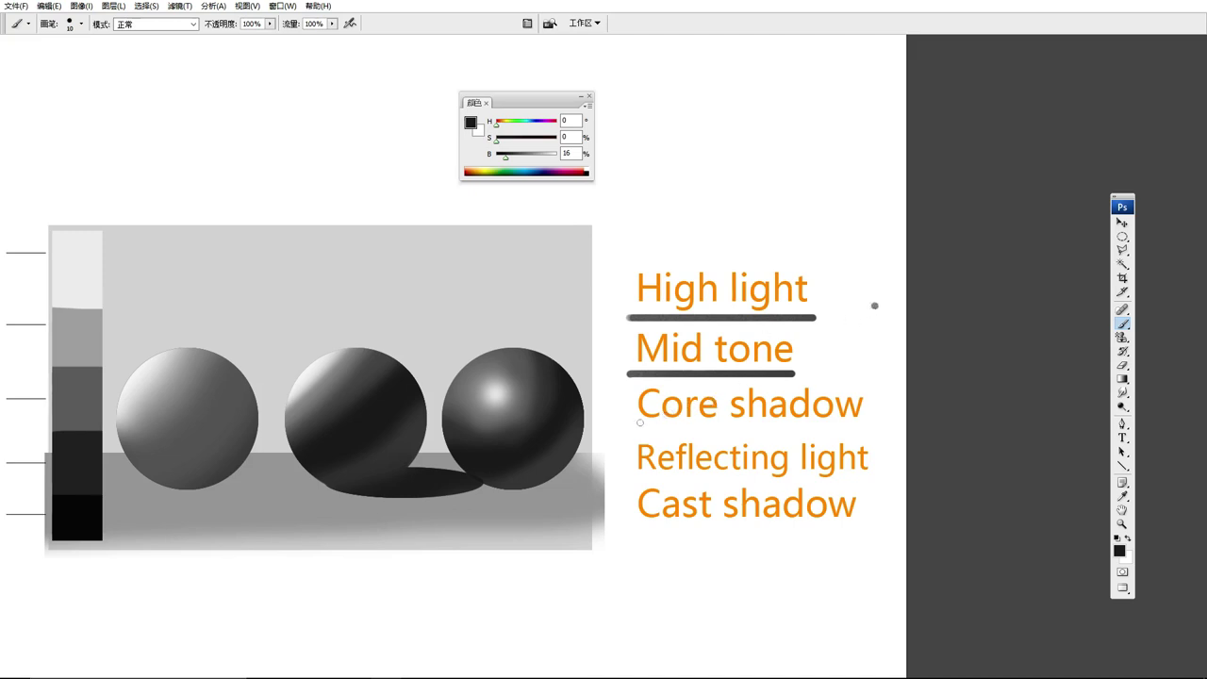
pyautogui.moveTo(626, 427); pyautogui.dragTo(874, 427)
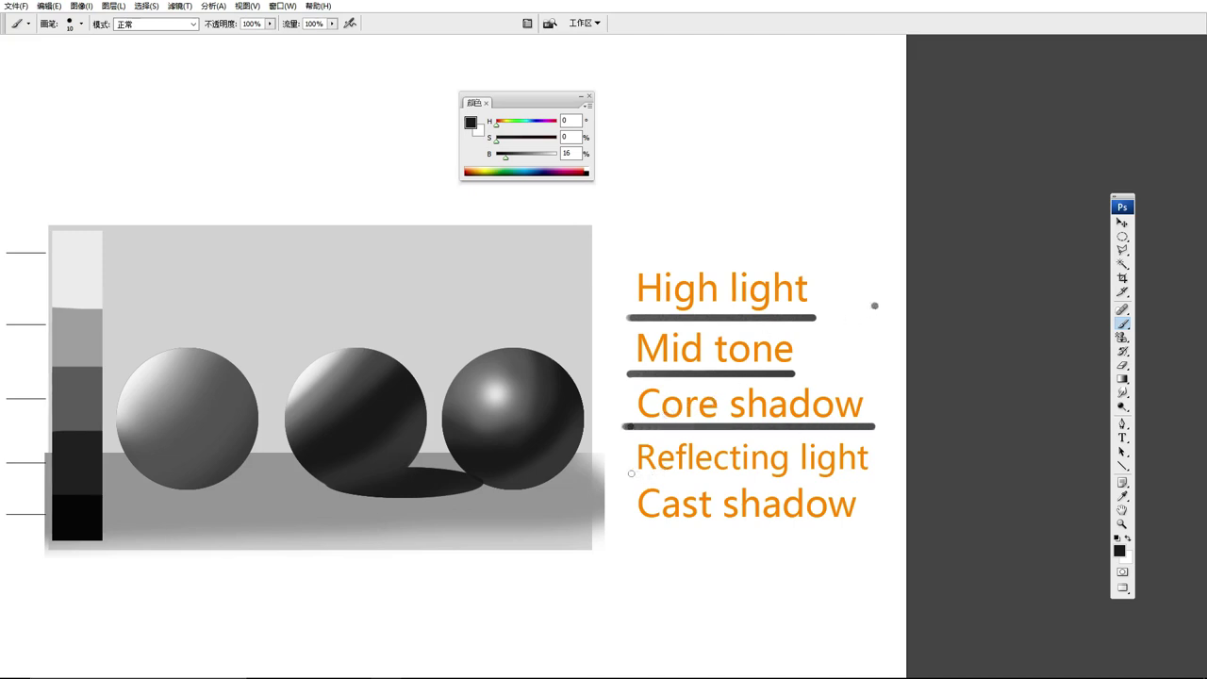
pyautogui.moveTo(631, 473); pyautogui.dragTo(900, 476)
pyautogui.moveTo(632, 534); pyautogui.dragTo(886, 536)
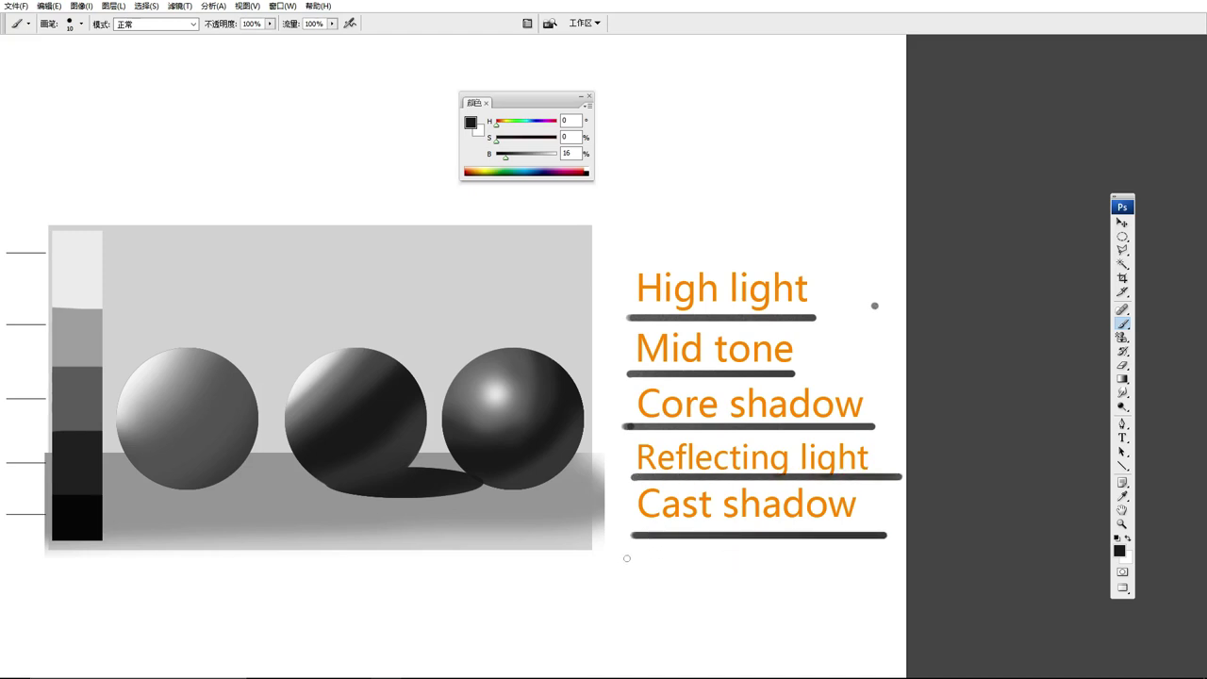
pyautogui.moveTo(619, 541)
pyautogui.mouseDown()
pyautogui.moveTo(618, 272)
pyautogui.moveTo(851, 264)
pyautogui.moveTo(890, 565)
pyautogui.mouseUp()
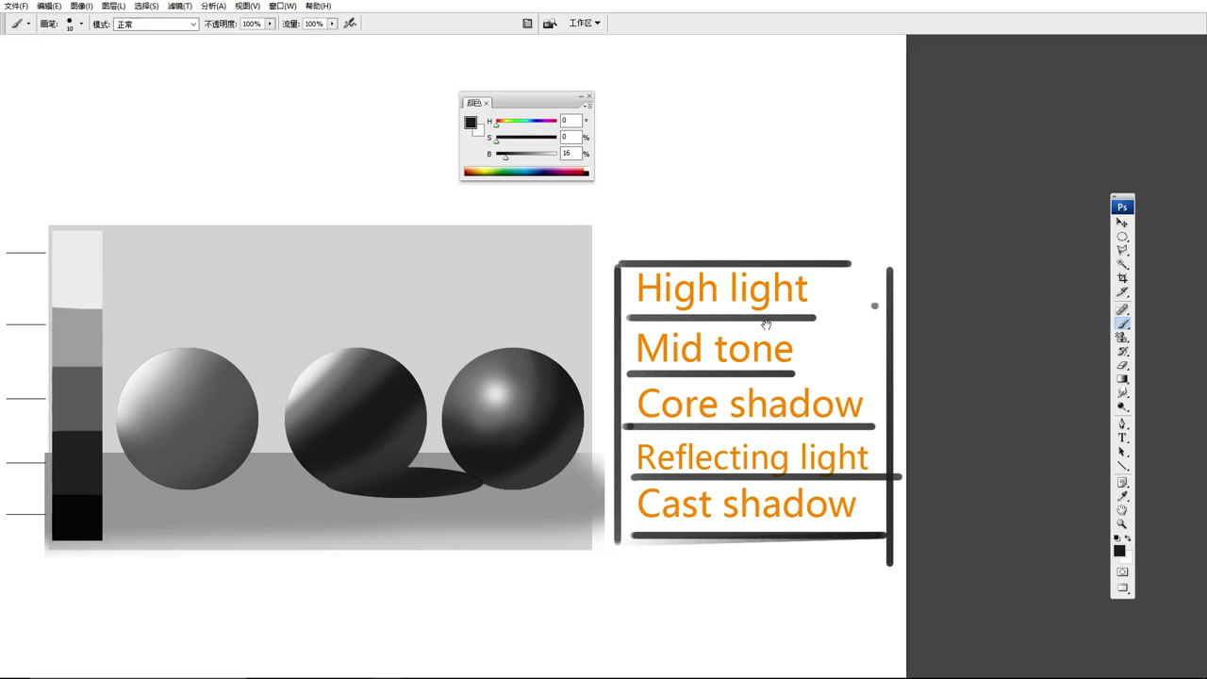
# Make a circular selection in the empty canvas area above the framed list of shading terms
pyautogui.moveTo(766, 324); pyautogui.dragTo(792, 346)
pyautogui.moveTo(725, 283); pyautogui.dragTo(754, 286)
pyautogui.moveTo(786, 229); pyautogui.dragTo(768, 302)
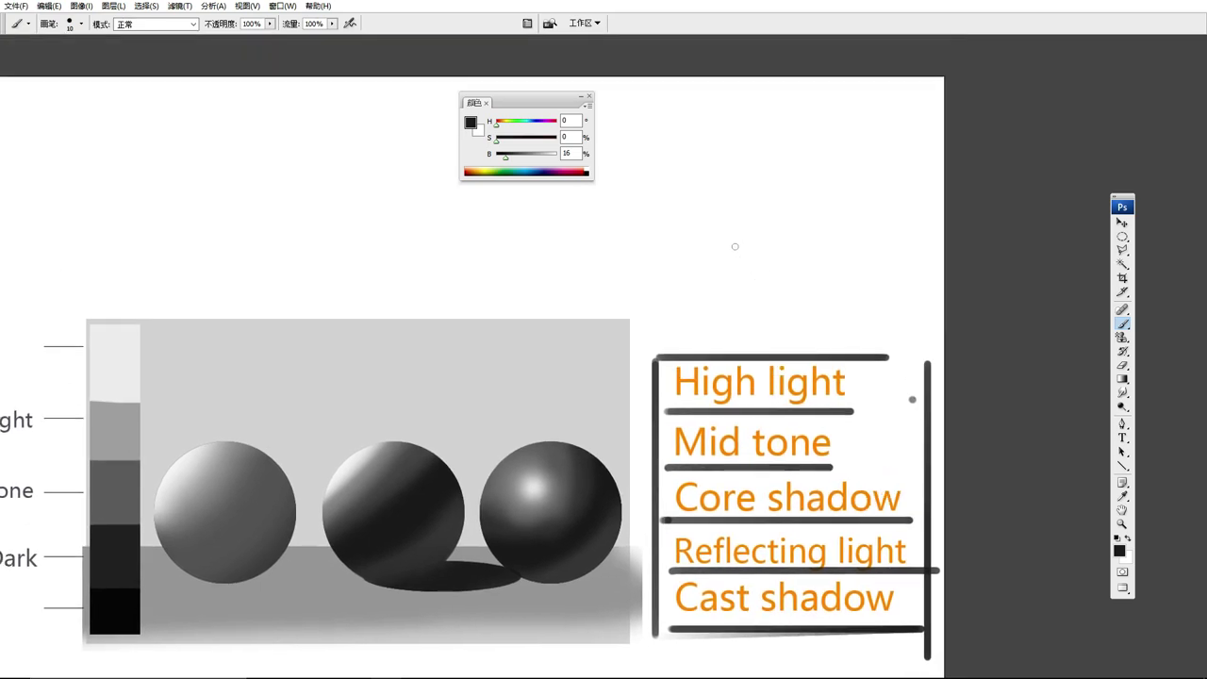
pyautogui.press('m')
pyautogui.moveTo(719, 201); pyautogui.dragTo(836, 317)
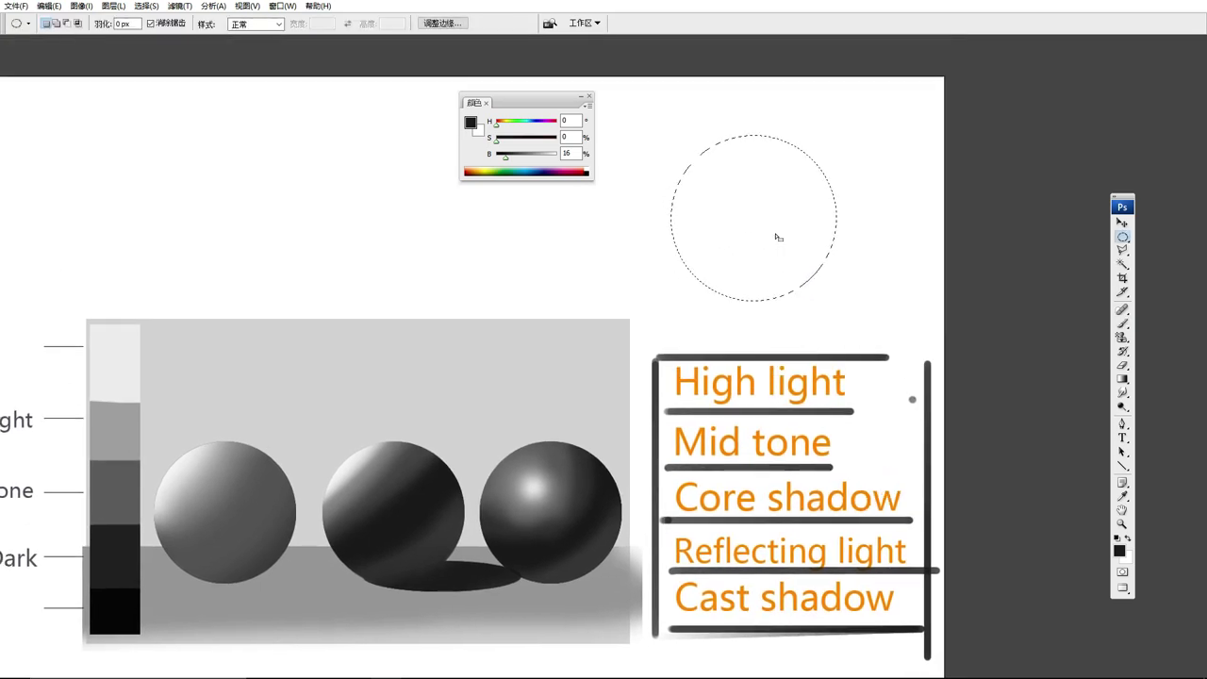
# Load the hard round brush preset at 30 px and sample a dark grey of 25% brightness from the middle sphere
pyautogui.press('b')
pyautogui.press('F5')
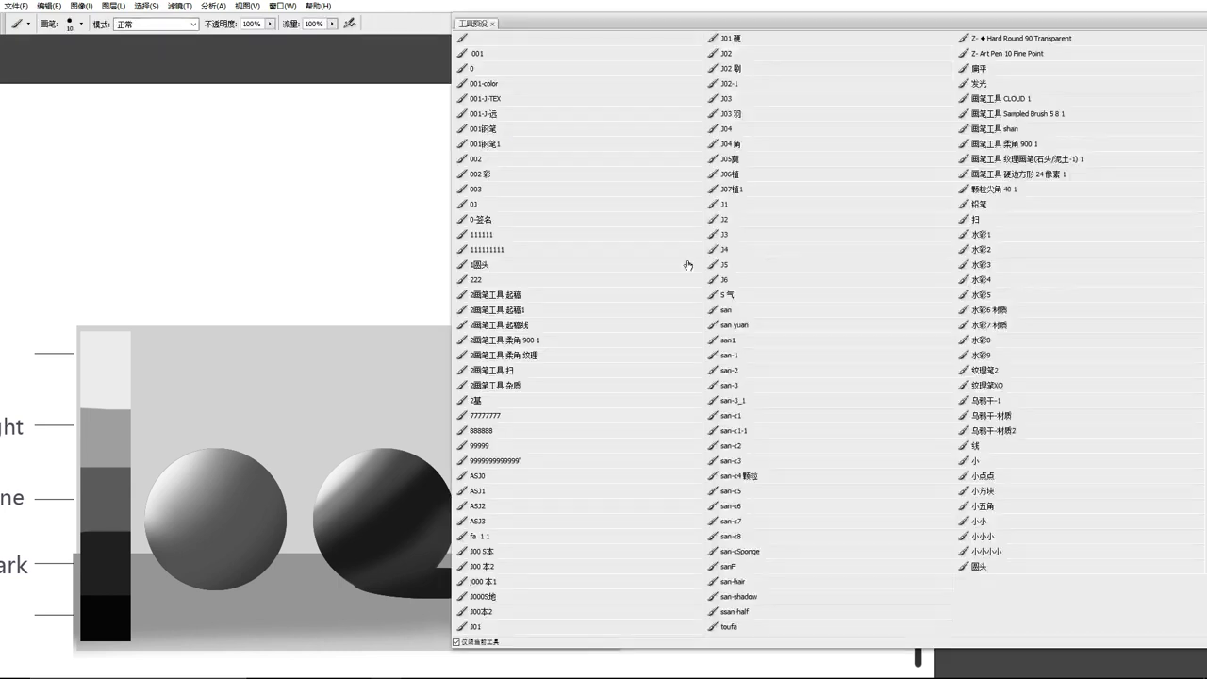
pyautogui.click(570, 306)
pyautogui.press('F5')
pyautogui.rightClick(754, 275)
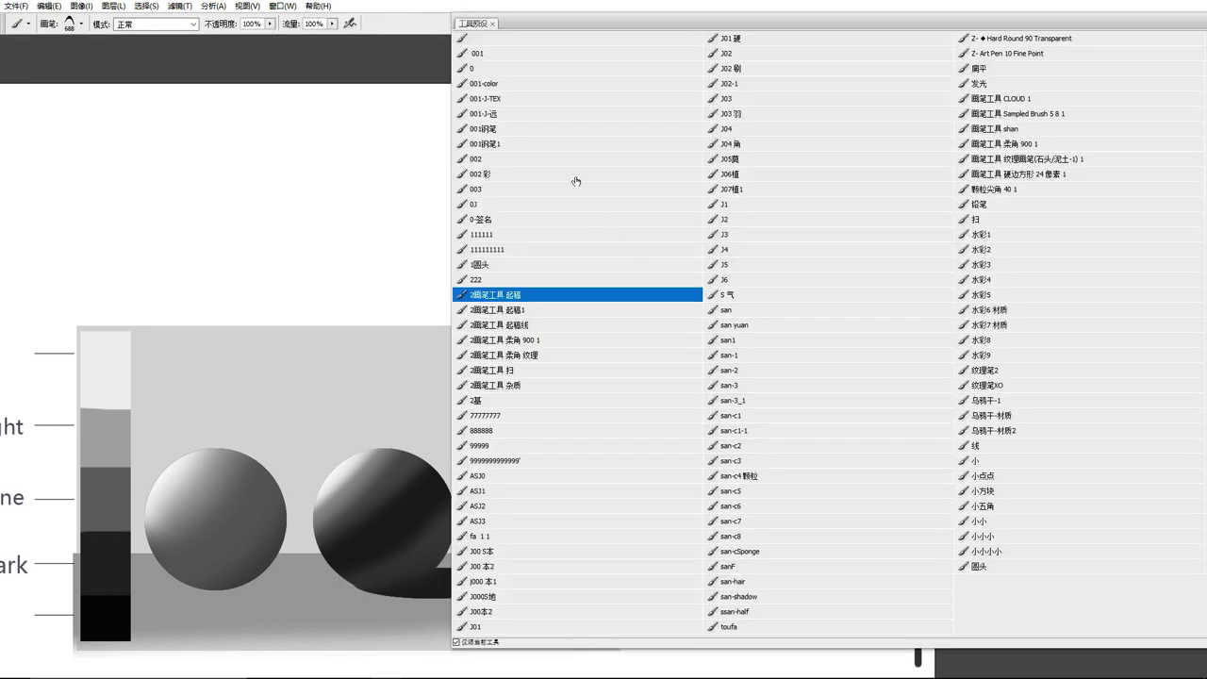
pyautogui.doubleClick(526, 42)
pyautogui.moveTo(765, 236); pyautogui.dragTo(751, 195)
pyautogui.keyDown('alt'); pyautogui.click(423, 436); pyautogui.keyUp('alt')
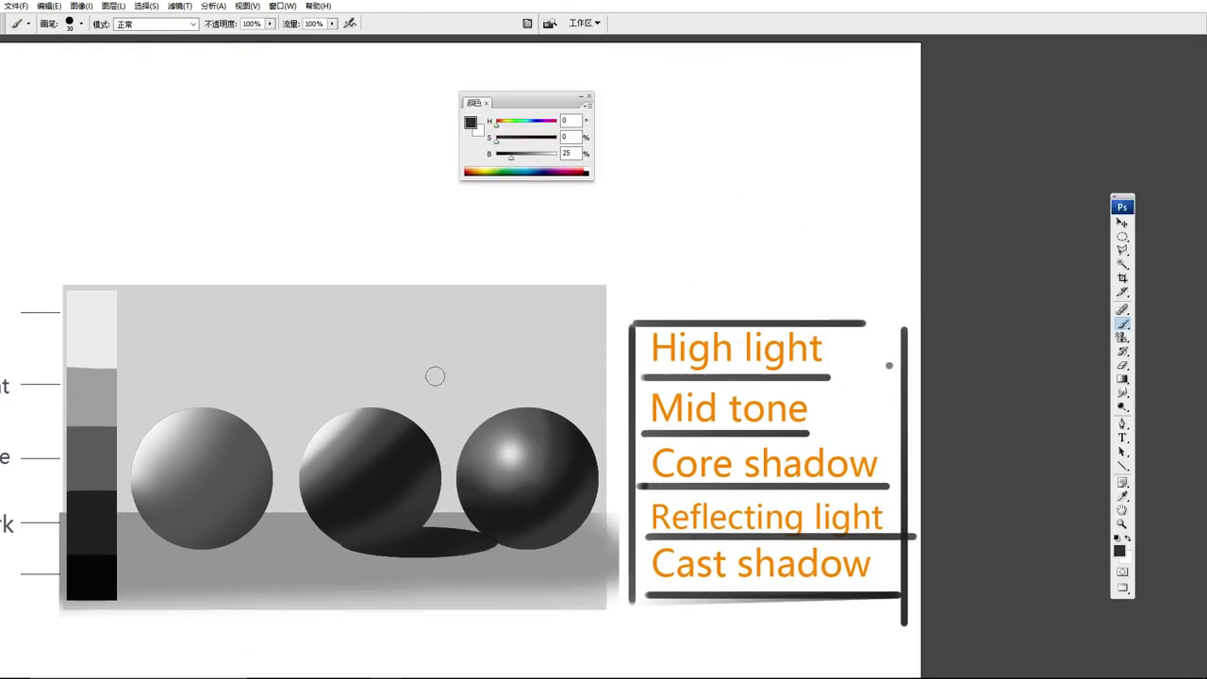
# Try the brush presets "2画笔工具 起稿", "001" and "2画笔工具 起稿1", and start painting the new circle with "001"
pyautogui.press('F5')
pyautogui.click(585, 297)
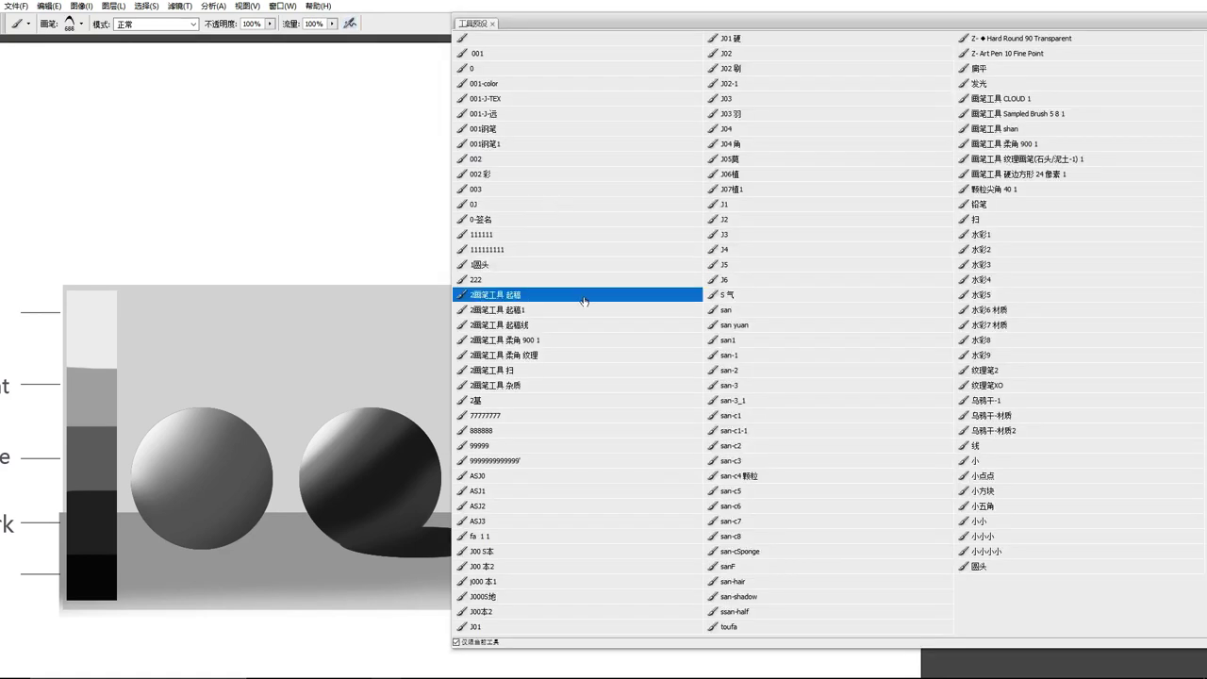
pyautogui.click(540, 51)
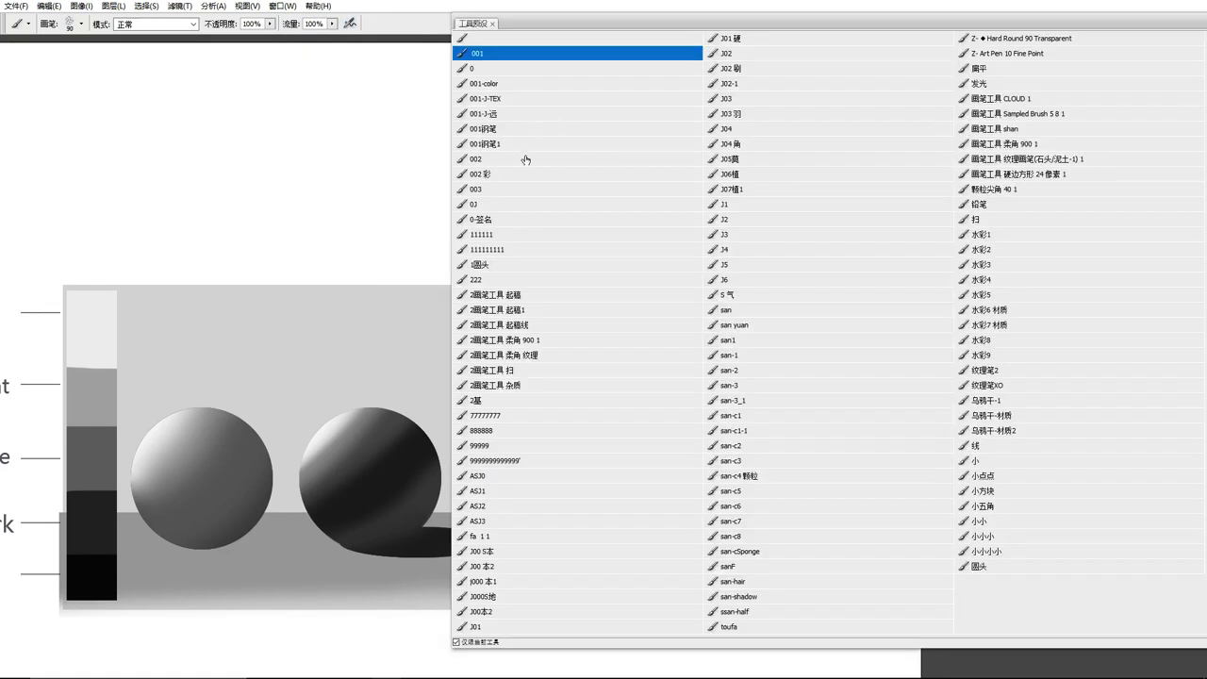
pyautogui.moveTo(525, 159); pyautogui.dragTo(528, 303)
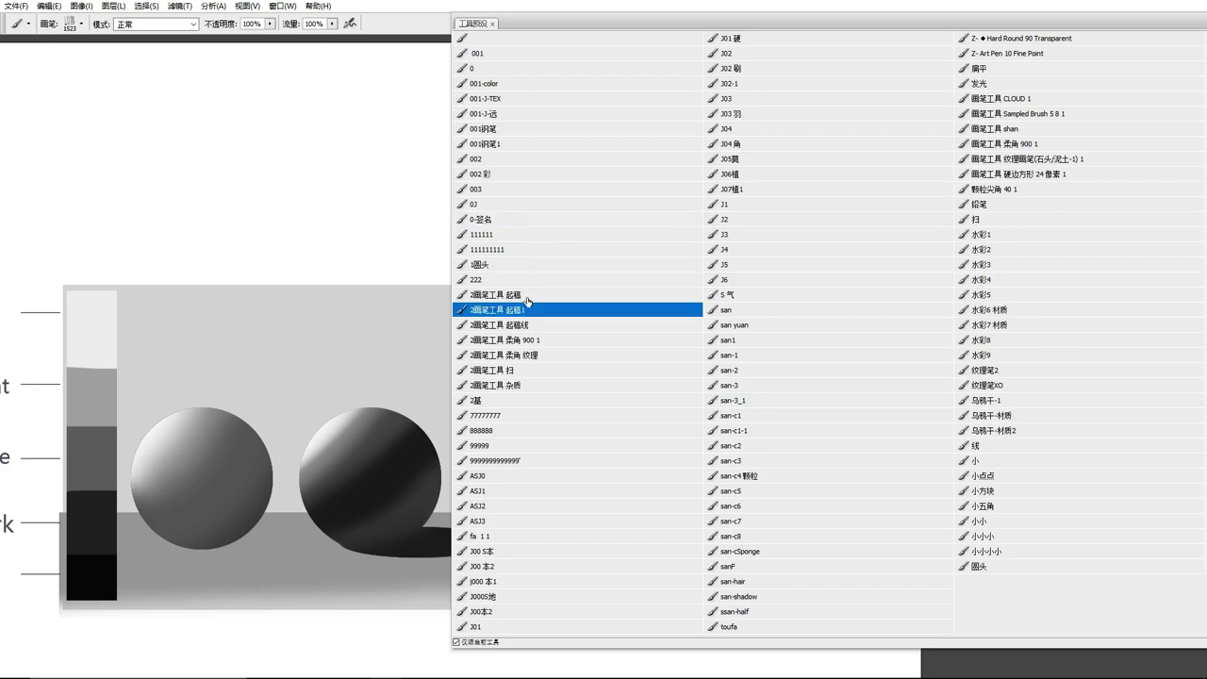
pyautogui.click(512, 60)
pyautogui.press('F5')
pyautogui.moveTo(675, 199)
pyautogui.mouseDown()
pyautogui.moveTo(779, 140)
pyautogui.moveTo(681, 215)
pyautogui.mouseUp()
# Try the first unnamed brush preset and preset "0" with dark strokes inside the circle
pyautogui.press('F5')
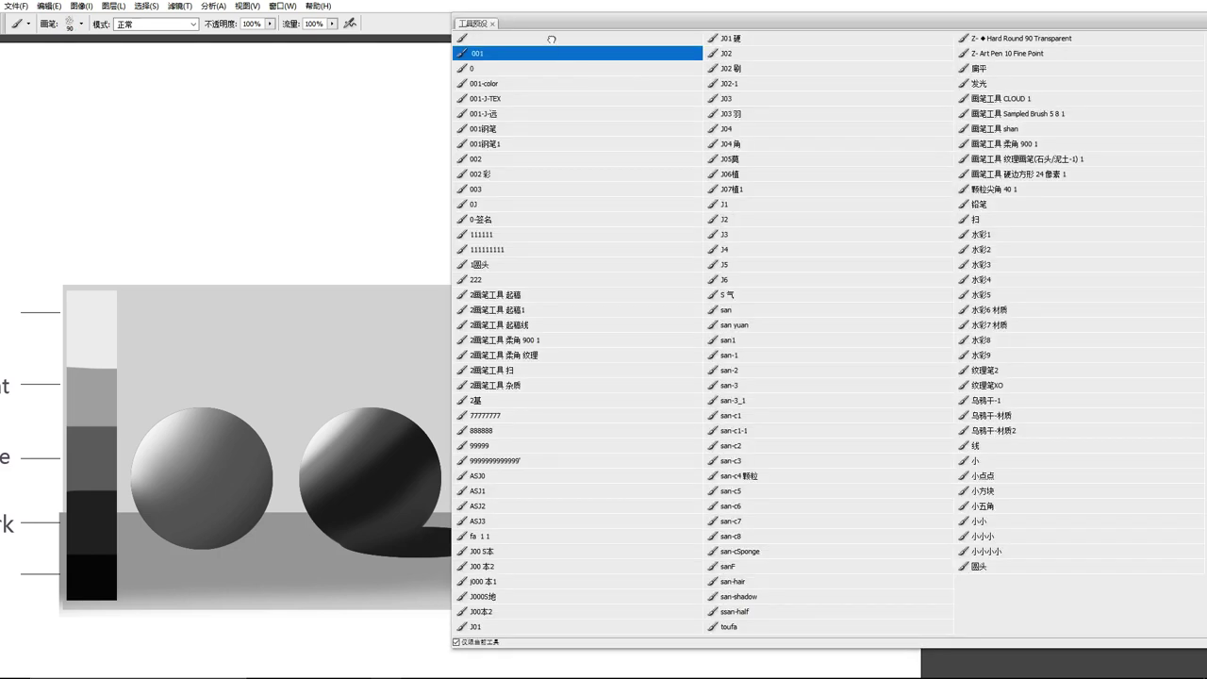
pyautogui.click(553, 40)
pyautogui.press('F5')
pyautogui.moveTo(788, 120)
pyautogui.mouseDown()
pyautogui.moveTo(630, 212)
pyautogui.moveTo(810, 84)
pyautogui.mouseUp()
pyautogui.press('F5')
pyautogui.click(540, 71)
pyautogui.press('F5')
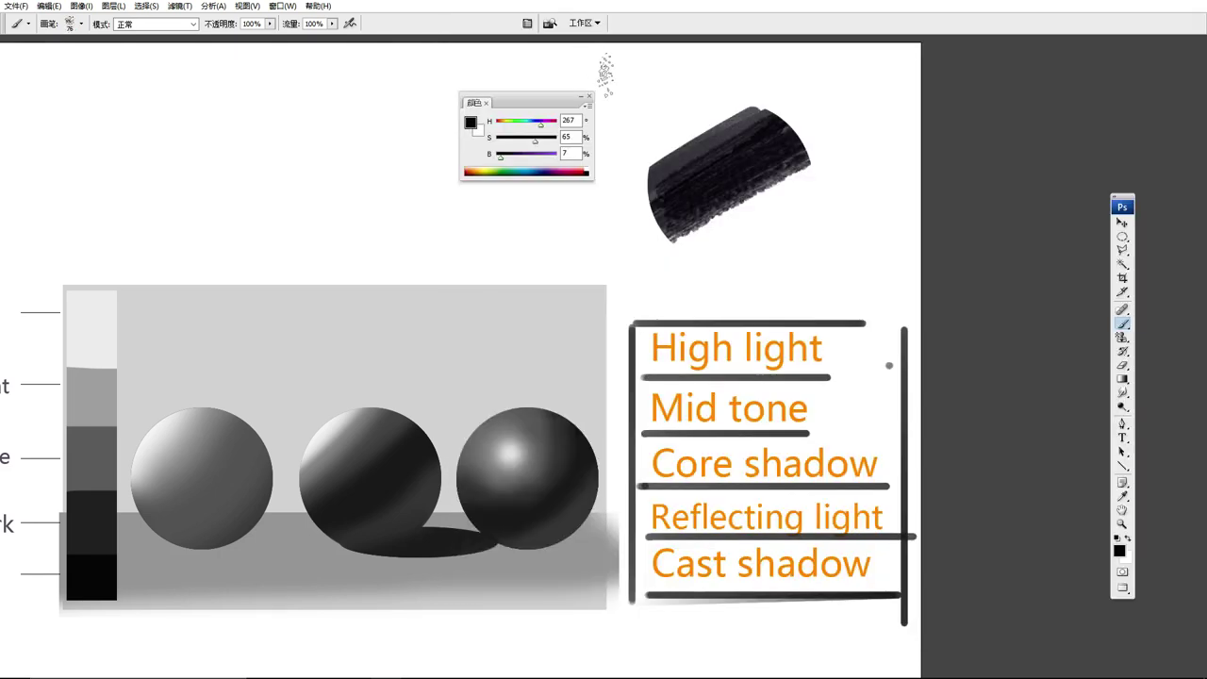
pyautogui.moveTo(764, 119); pyautogui.dragTo(705, 109)
# Try the brush presets "001-color", "0-签名" and "111111", and paint the circle's lower part beige with a soft round brush
pyautogui.press('F5')
pyautogui.click(526, 84)
pyautogui.click(526, 219)
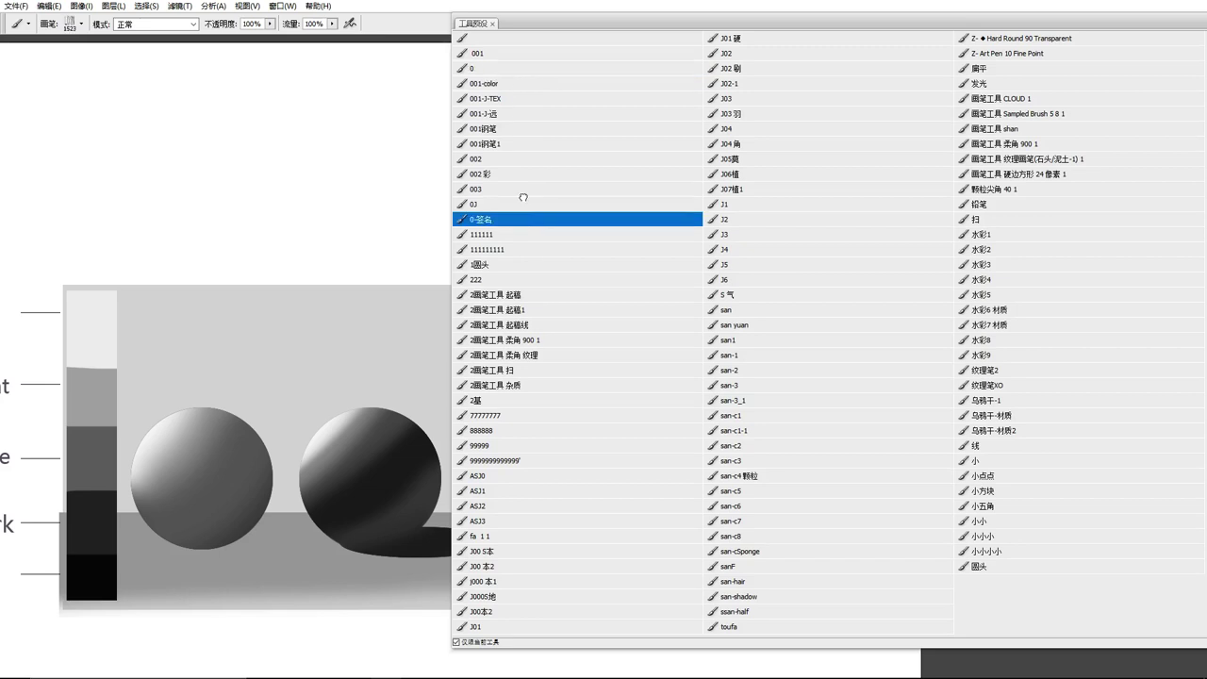
pyautogui.press('F6')
pyautogui.press('F6')
pyautogui.click(531, 236)
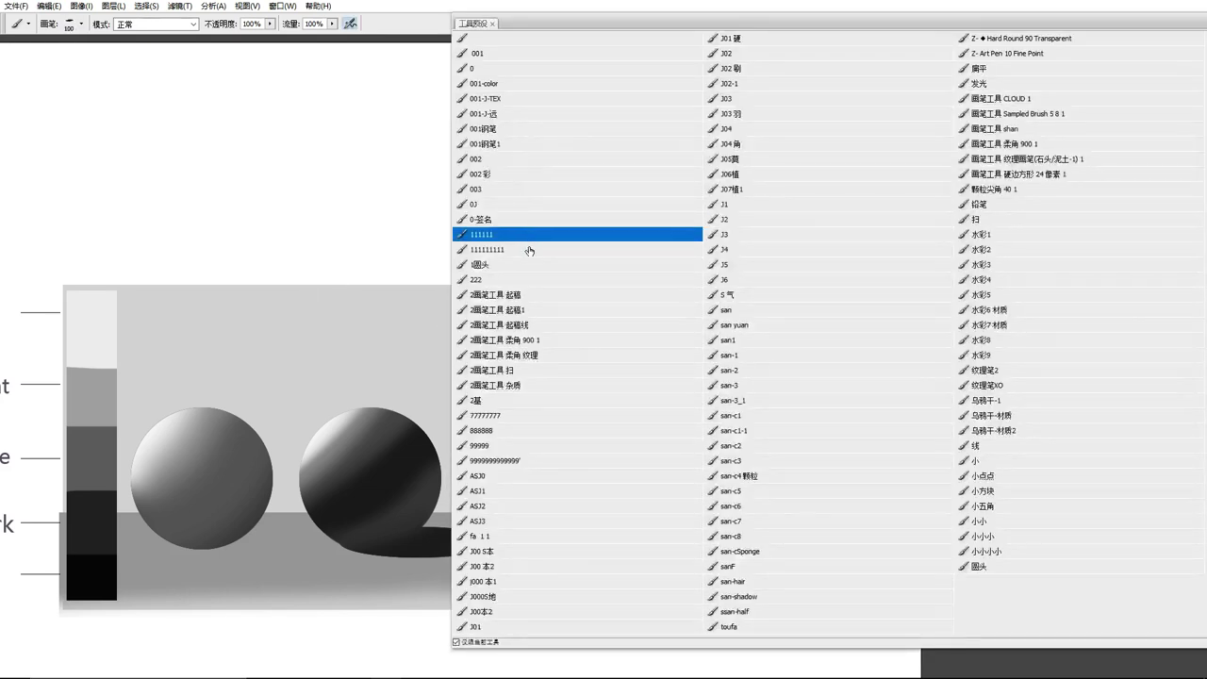
pyautogui.press('F6')
pyautogui.moveTo(849, 149); pyautogui.dragTo(746, 214)
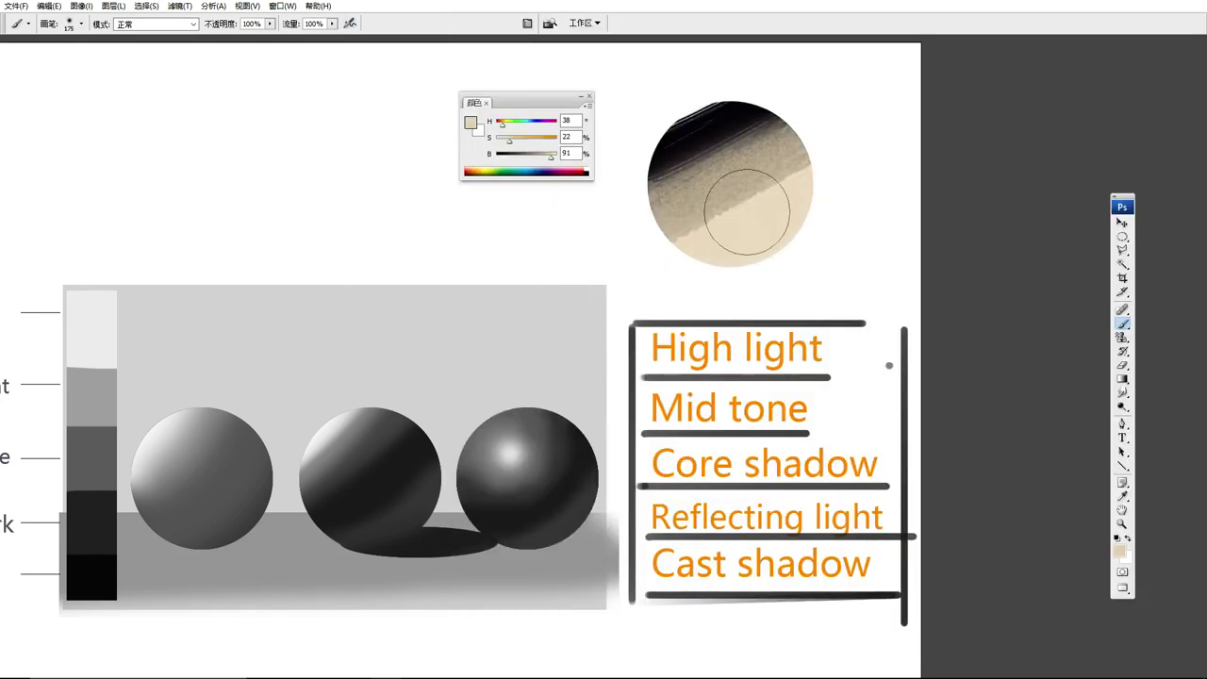
# Sample a dark grey from the middle sphere, reduce the soft brush to 100 px and cover the whole circle with even grey
pyautogui.keyDown('alt'); pyautogui.click(717, 170); pyautogui.keyUp('alt')
pyautogui.keyDown('alt'); pyautogui.click(359, 438); pyautogui.keyUp('alt')
pyautogui.keyDown('alt'); pyautogui.click(359, 438); pyautogui.keyUp('alt')
pyautogui.press('[')
pyautogui.press('[')
pyautogui.press('[')
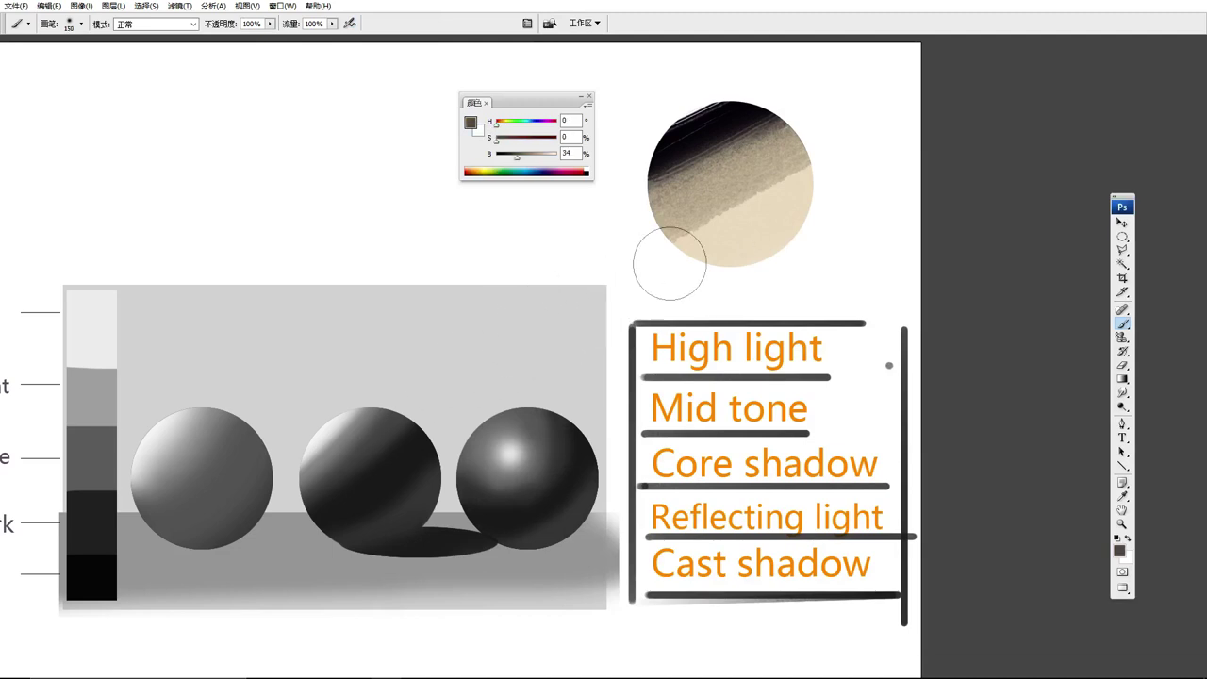
pyautogui.moveTo(770, 247); pyautogui.dragTo(775, 238)
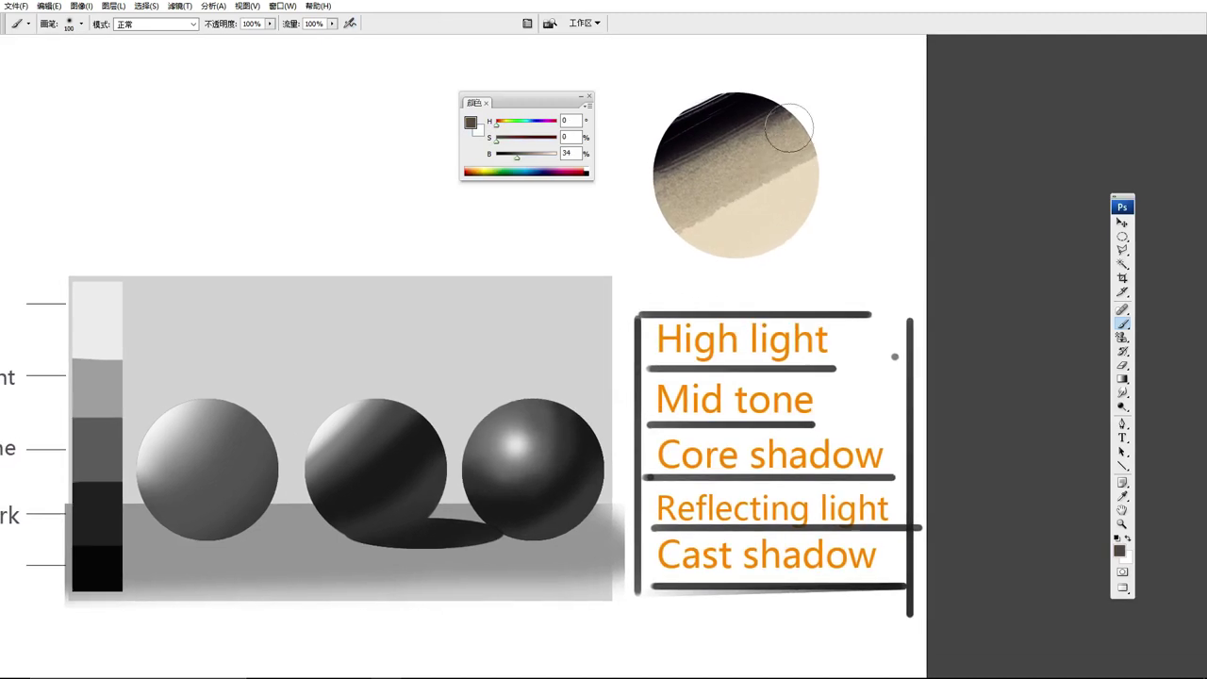
pyautogui.moveTo(784, 126); pyautogui.dragTo(757, 89)
pyautogui.moveTo(656, 173)
pyautogui.mouseDown()
pyautogui.moveTo(838, 133)
pyautogui.moveTo(686, 222)
pyautogui.mouseUp()
pyautogui.keyDown('alt'); pyautogui.click(703, 203); pyautogui.keyUp('alt')
pyautogui.moveTo(769, 122)
pyautogui.mouseDown()
pyautogui.moveTo(676, 179)
pyautogui.moveTo(631, 178)
pyautogui.mouseUp()
pyautogui.moveTo(802, 219); pyautogui.dragTo(665, 280)
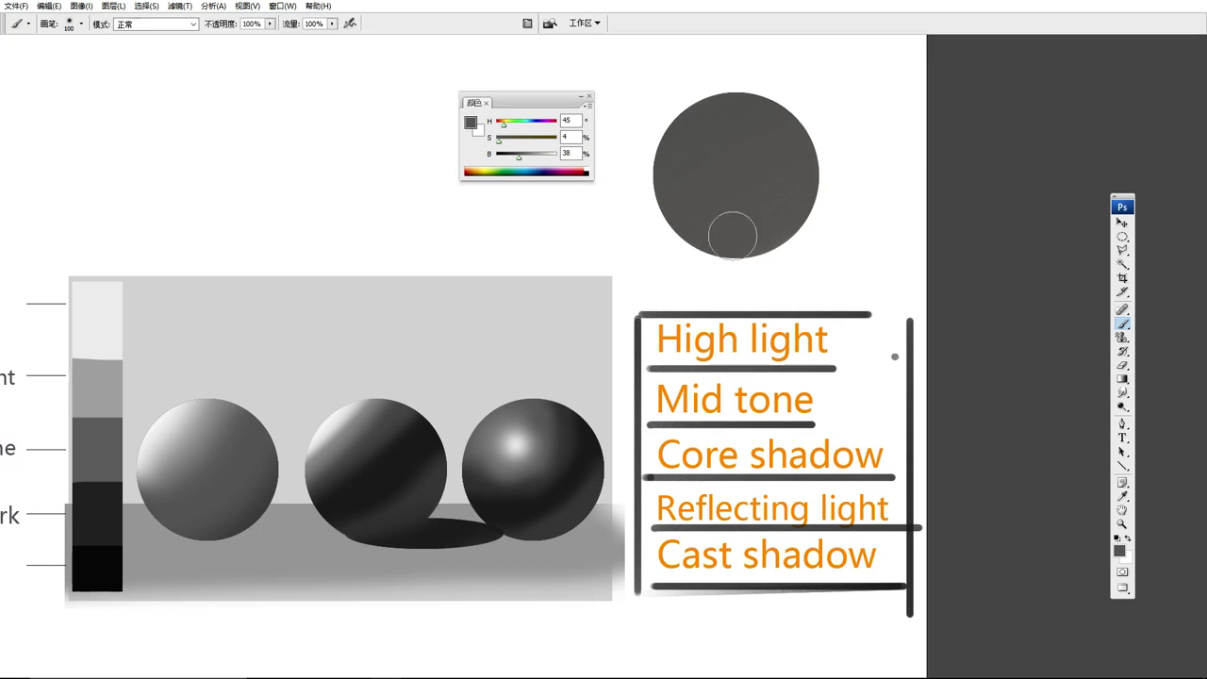
# Sample a grey of 16% brightness from the third sphere and paint a diagonal core shadow over the new sphere's lower right half
pyautogui.moveTo(796, 140); pyautogui.dragTo(803, 143)
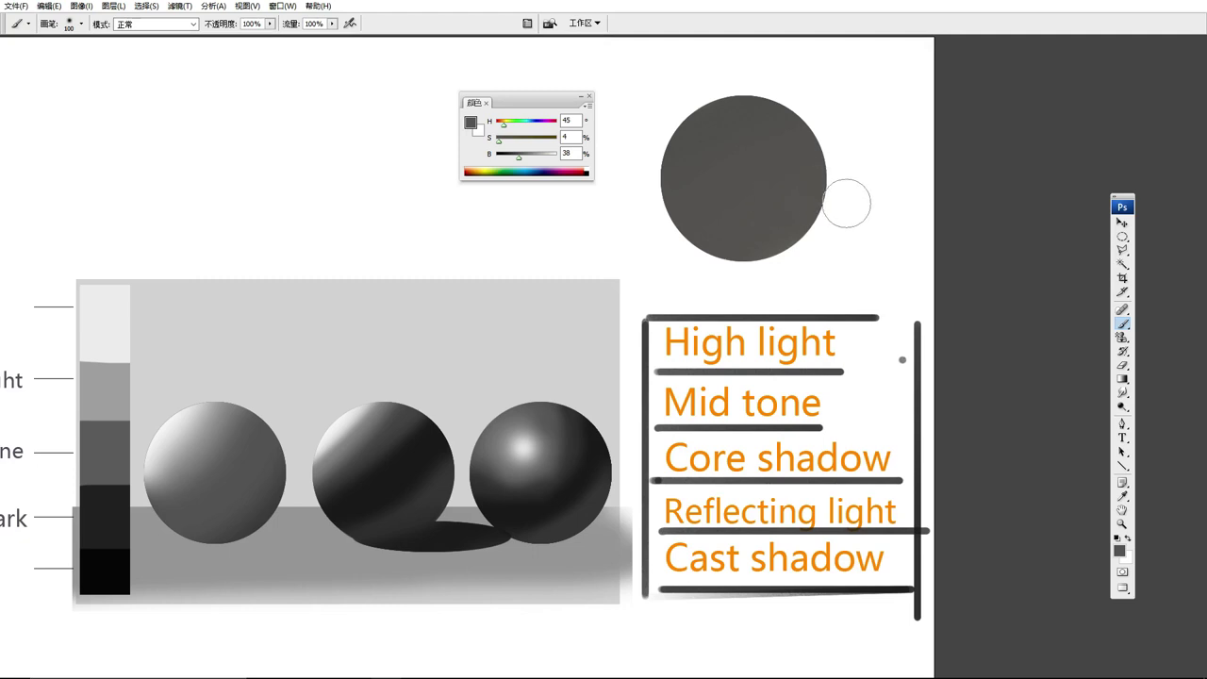
pyautogui.keyDown('alt'); pyautogui.click(608, 437); pyautogui.keyUp('alt')
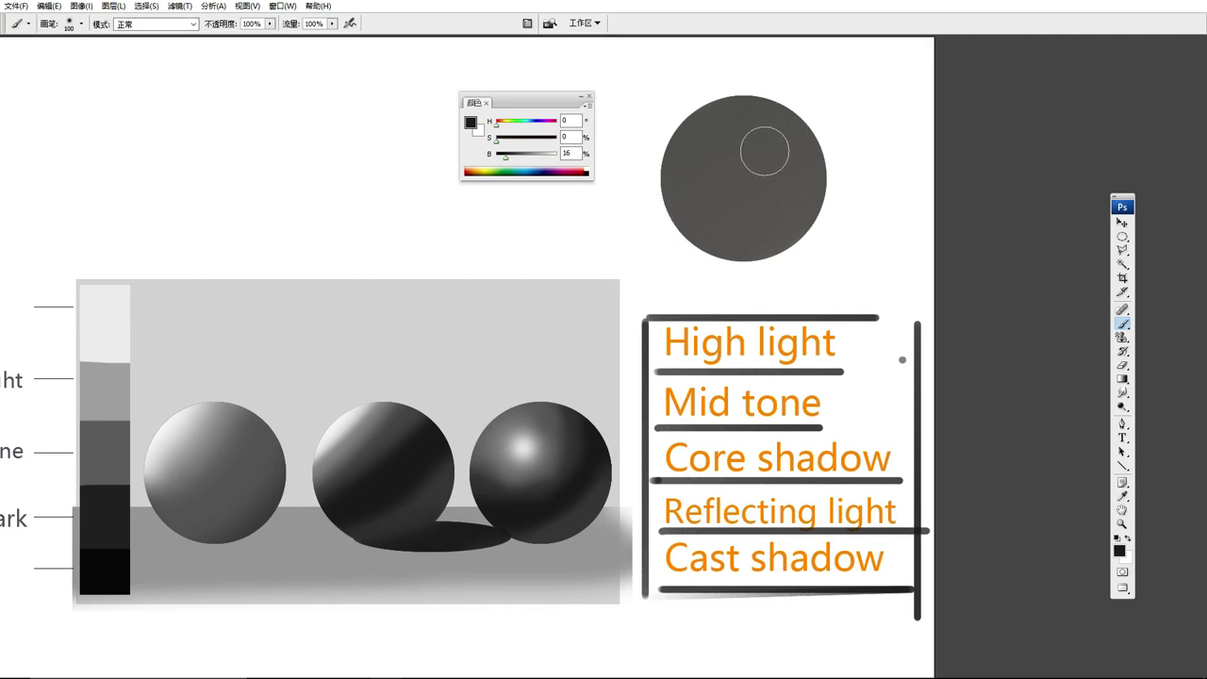
pyautogui.keyDown('alt'); pyautogui.click(828, 102); pyautogui.keyUp('alt')
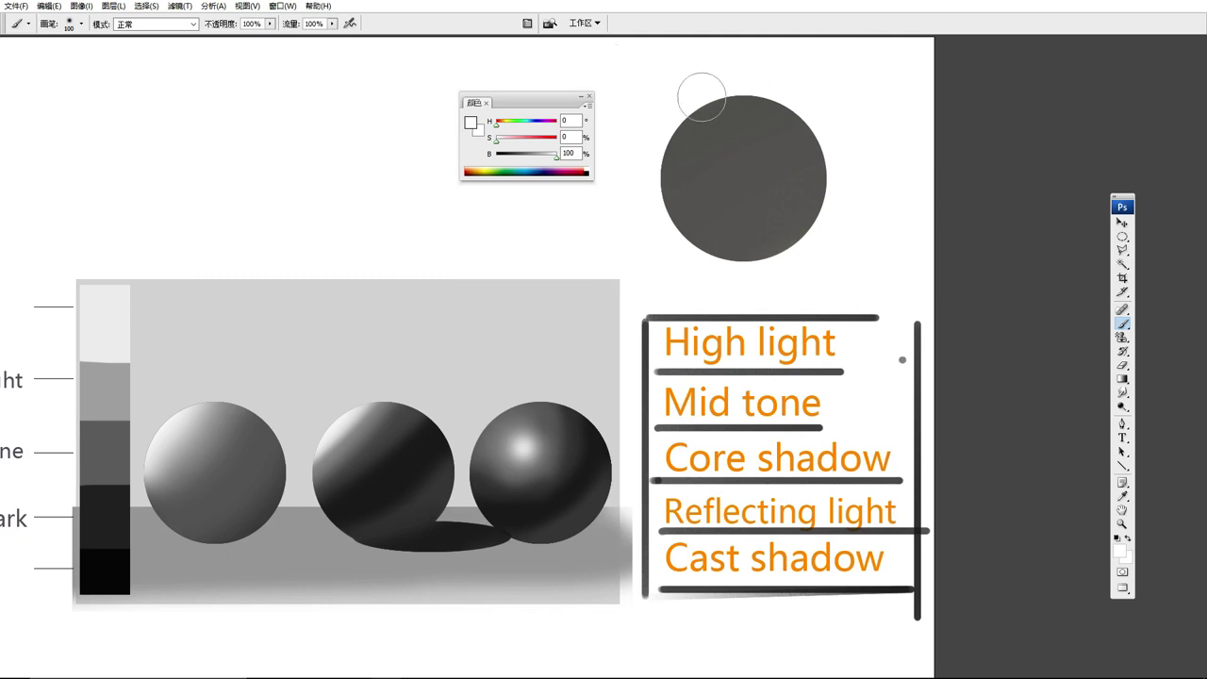
pyautogui.moveTo(795, 102); pyautogui.dragTo(626, 284)
pyautogui.keyDown('alt'); pyautogui.click(606, 484); pyautogui.keyUp('alt')
pyautogui.moveTo(848, 128); pyautogui.dragTo(668, 262)
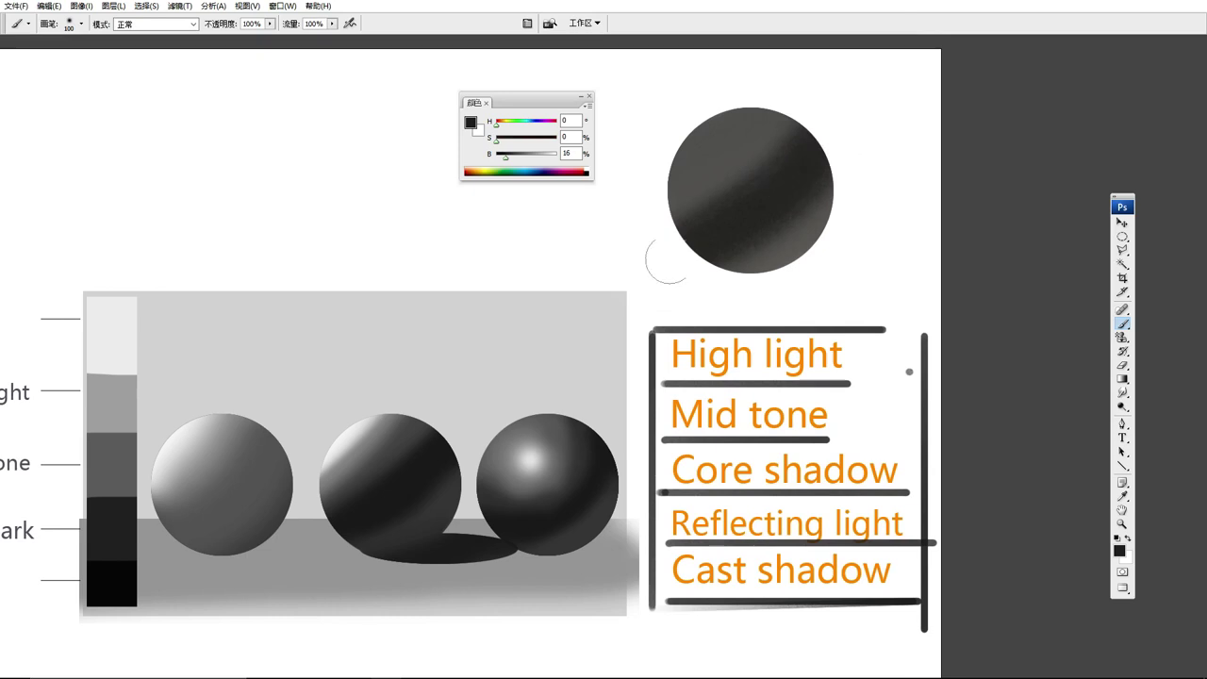
pyautogui.moveTo(841, 149); pyautogui.dragTo(688, 268)
pyautogui.moveTo(819, 202)
pyautogui.mouseDown()
pyautogui.moveTo(743, 263)
pyautogui.moveTo(798, 243)
pyautogui.mouseUp()
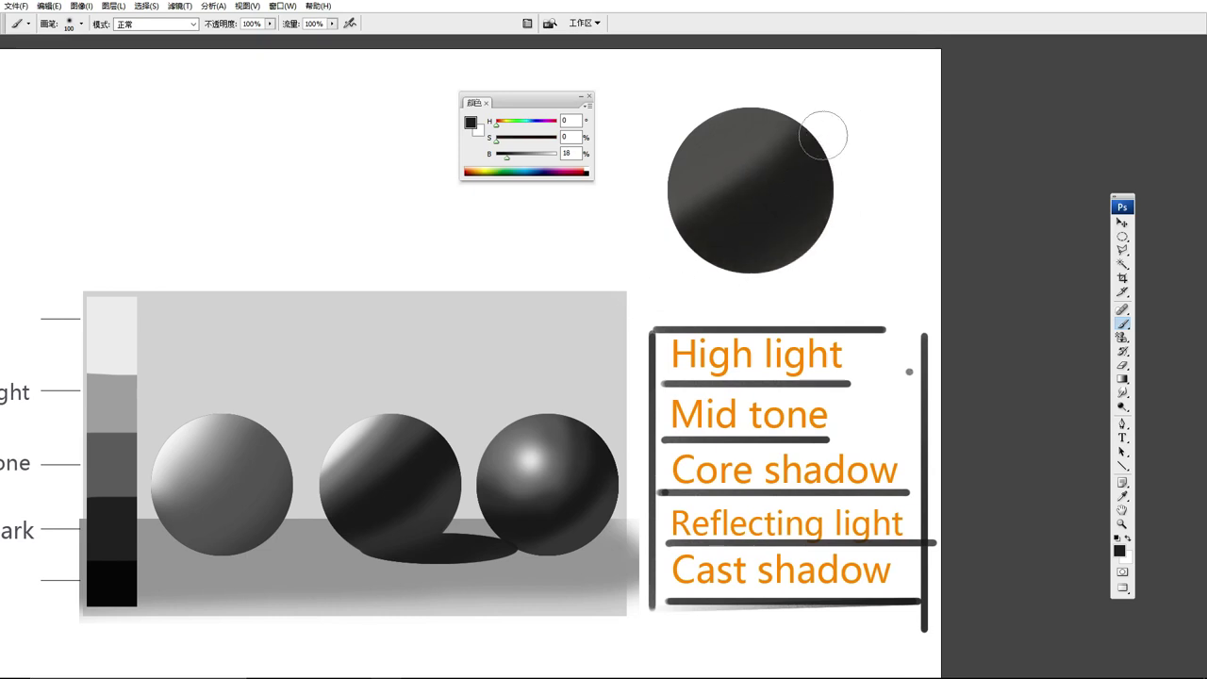
# Rework and soften the transition between the mid tone and the core shadow on the new sphere
pyautogui.keyDown('alt'); pyautogui.click(768, 131); pyautogui.keyUp('alt')
pyautogui.moveTo(775, 143); pyautogui.dragTo(700, 211)
pyautogui.keyDown('alt'); pyautogui.click(730, 214); pyautogui.keyUp('alt')
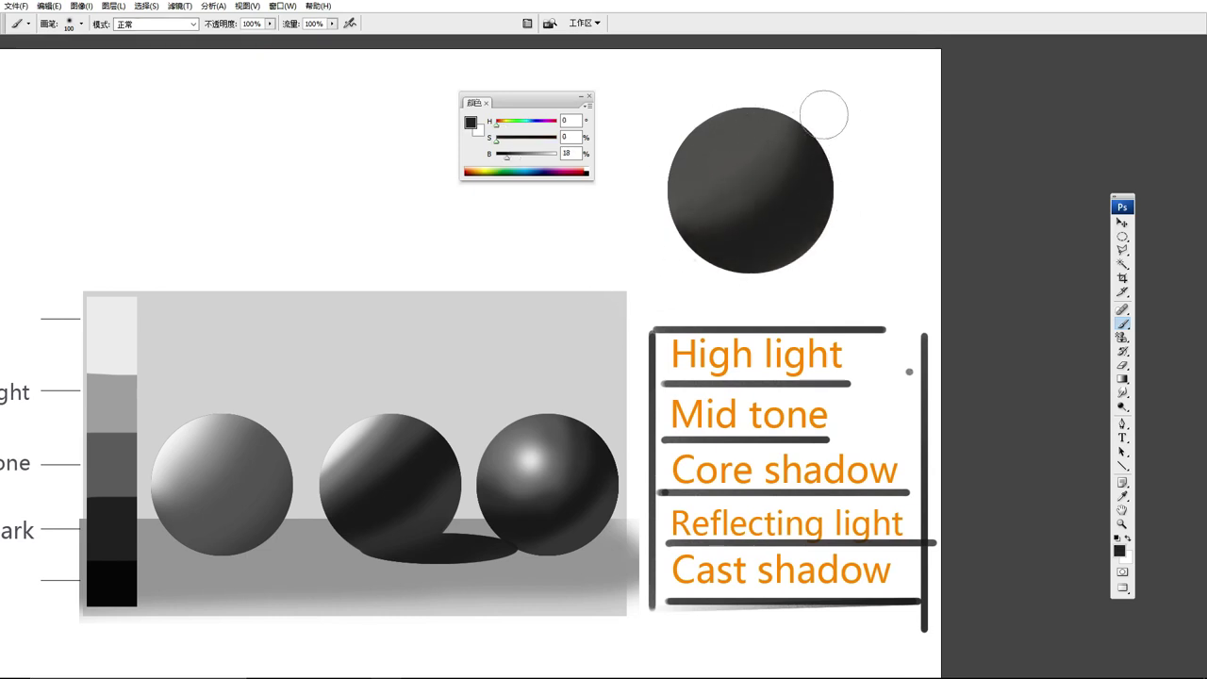
pyautogui.moveTo(823, 114); pyautogui.dragTo(647, 271)
pyautogui.moveTo(788, 185); pyautogui.dragTo(655, 289)
pyautogui.moveTo(786, 179); pyautogui.dragTo(663, 216)
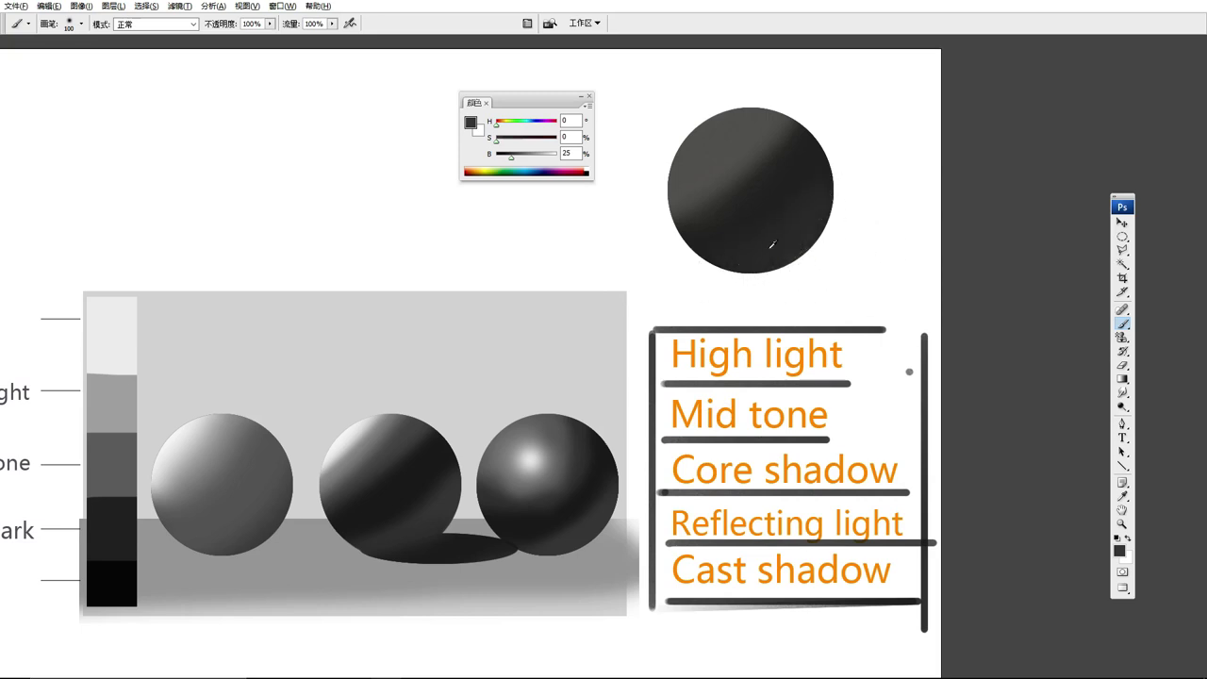
# Sample a lighter grey from the backdrop and brush reflecting light along the new sphere's lower right edge
pyautogui.keyDown('alt'); pyautogui.click(623, 334); pyautogui.keyUp('alt')
pyautogui.moveTo(752, 268)
pyautogui.mouseDown()
pyautogui.moveTo(817, 224)
pyautogui.moveTo(739, 262)
pyautogui.mouseUp()
pyautogui.keyDown('alt'); pyautogui.click(798, 171); pyautogui.keyUp('alt')
pyautogui.moveTo(805, 179); pyautogui.dragTo(743, 240)
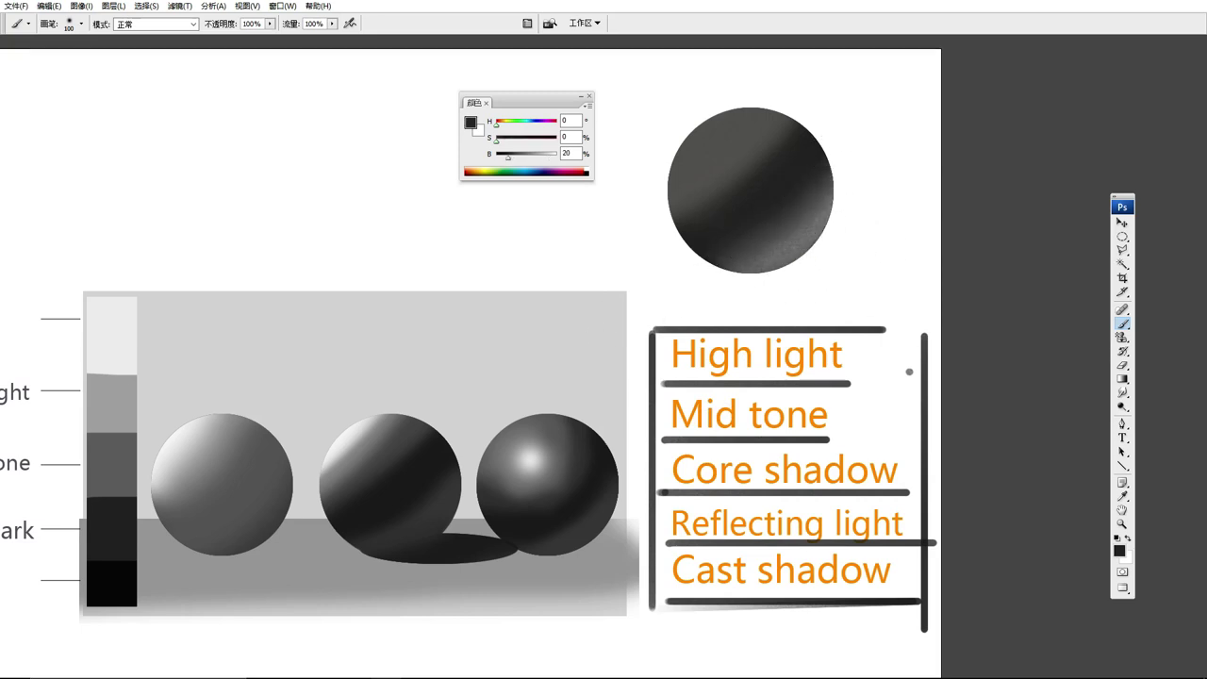
# Blend the reflecting light into the core shadow of the new sphere with a dark grey of 20% brightness
pyautogui.keyDown('alt'); pyautogui.click(550, 443); pyautogui.keyUp('alt')
pyautogui.moveTo(821, 211); pyautogui.dragTo(714, 274)
pyautogui.moveTo(714, 273)
pyautogui.mouseDown()
pyautogui.moveTo(792, 202)
pyautogui.moveTo(748, 227)
pyautogui.mouseUp()
pyautogui.keyDown('alt'); pyautogui.click(797, 166); pyautogui.keyUp('alt')
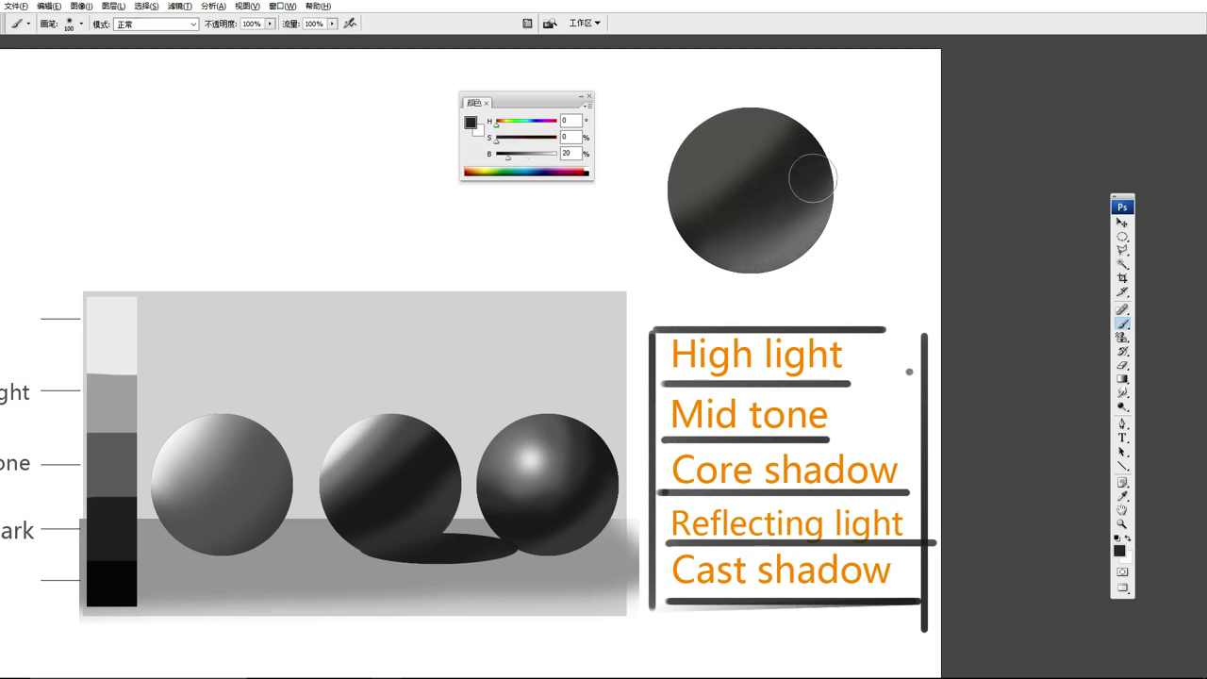
pyautogui.moveTo(811, 178); pyautogui.dragTo(713, 228)
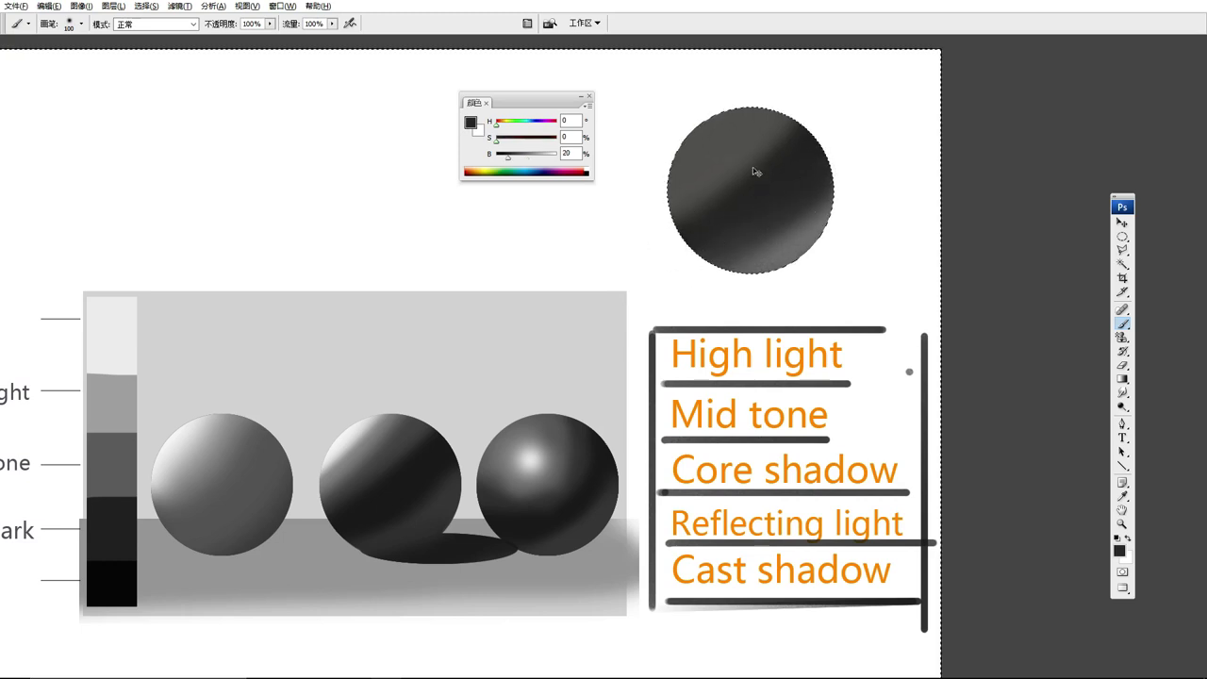
# Load the hard round brush preset and paint a dark cast shadow of 16% brightness to the lower right of the new sphere
pyautogui.press('F5')
pyautogui.click(475, 42)
pyautogui.press('F5')
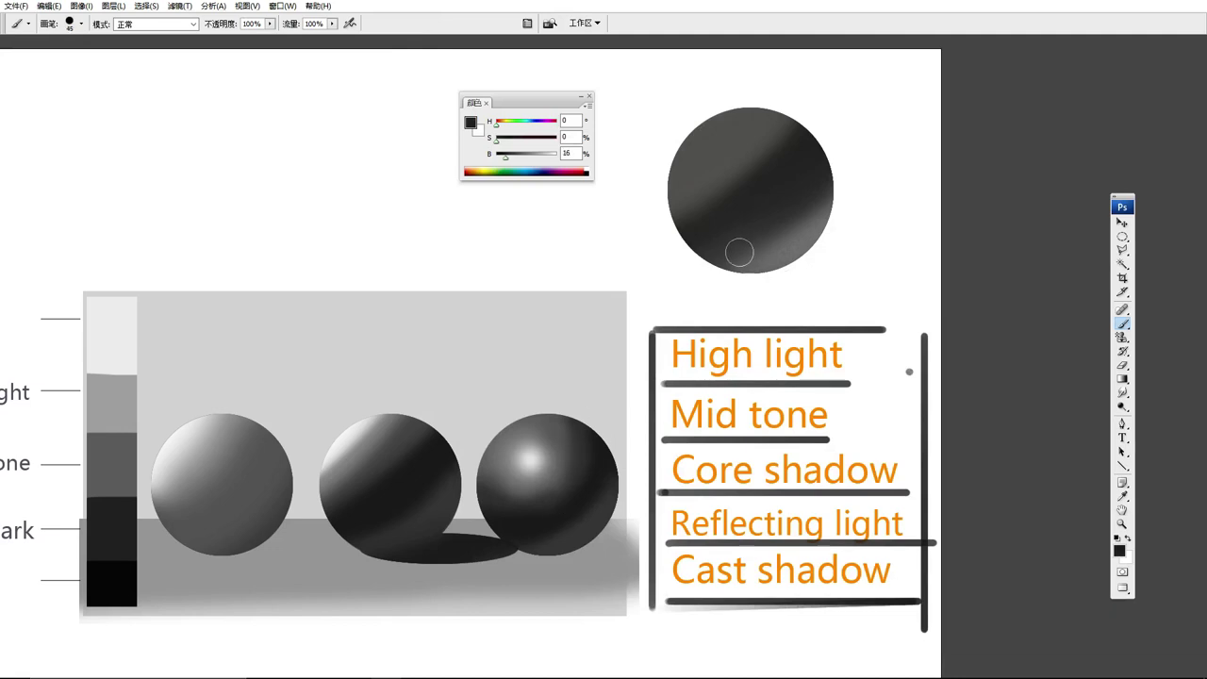
pyautogui.moveTo(736, 250)
pyautogui.mouseDown()
pyautogui.moveTo(888, 265)
pyautogui.moveTo(746, 251)
pyautogui.moveTo(830, 258)
pyautogui.moveTo(894, 247)
pyautogui.moveTo(880, 256)
pyautogui.moveTo(893, 263)
pyautogui.mouseUp()
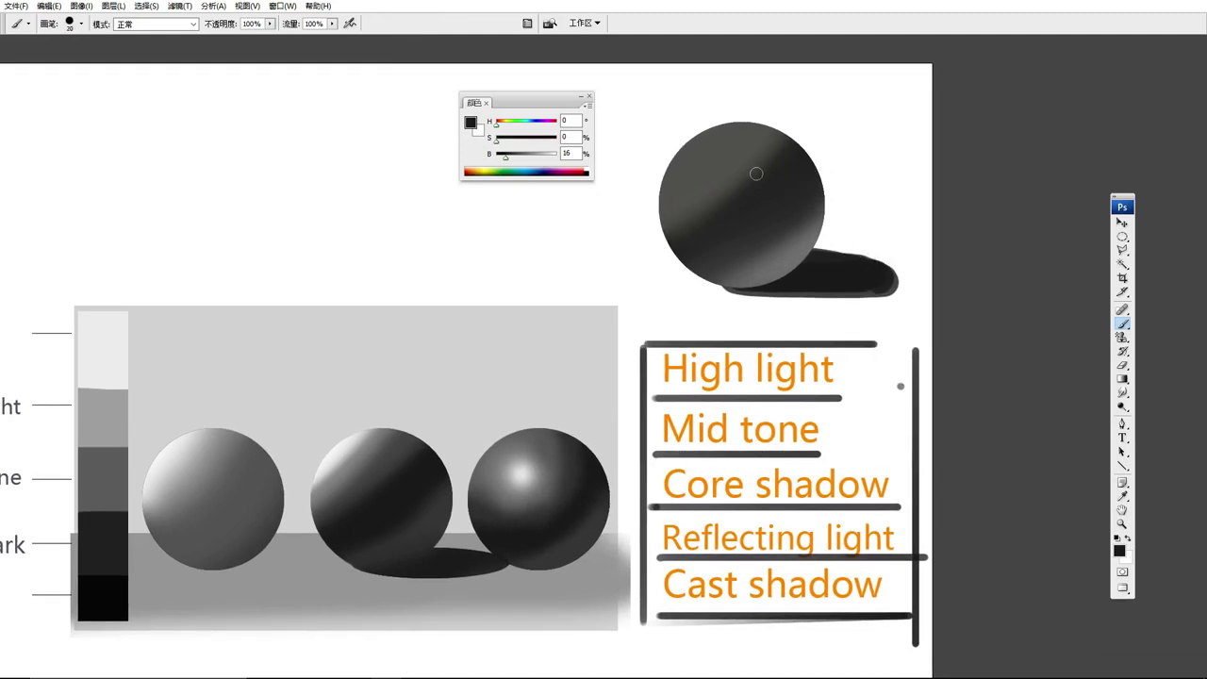
# Sample white from the empty canvas and load the soft round brush preset at 175 px, trying the flat preset "111111" first
pyautogui.moveTo(803, 179); pyautogui.dragTo(809, 167)
pyautogui.keyDown('alt'); pyautogui.click(742, 102); pyautogui.keyUp('alt')
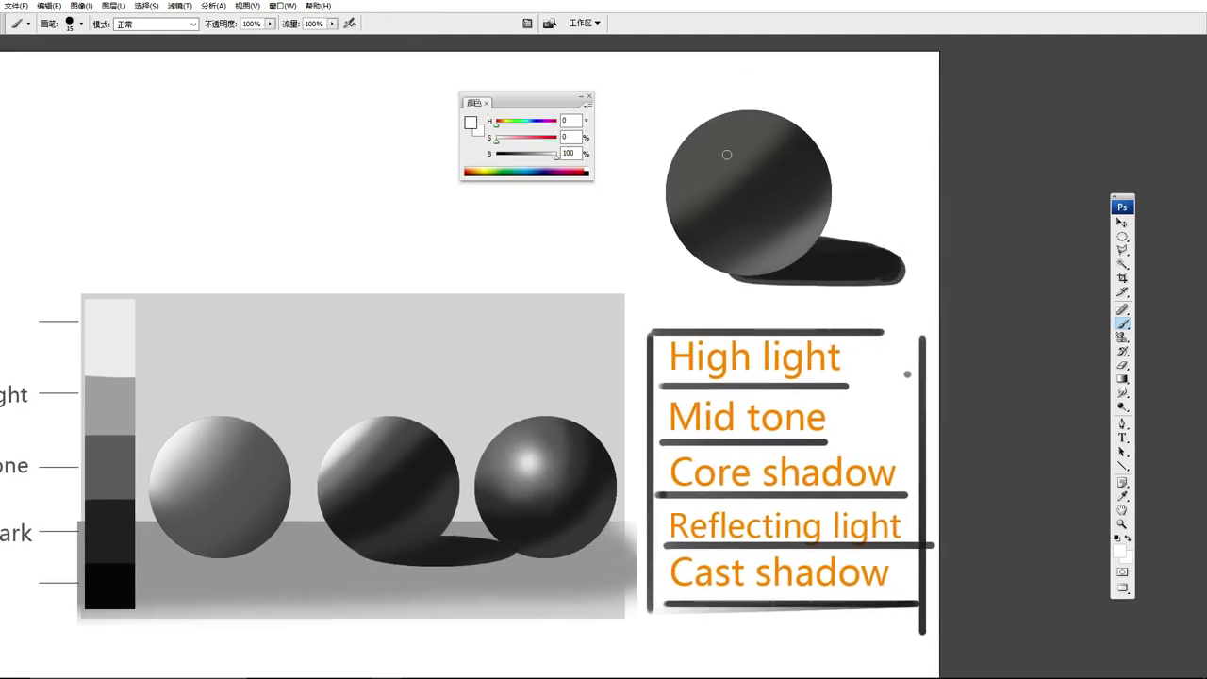
pyautogui.press('F5')
pyautogui.click(514, 264)
pyautogui.press('F5')
pyautogui.rightClick(672, 147)
pyautogui.click(538, 237)
pyautogui.press('Return')
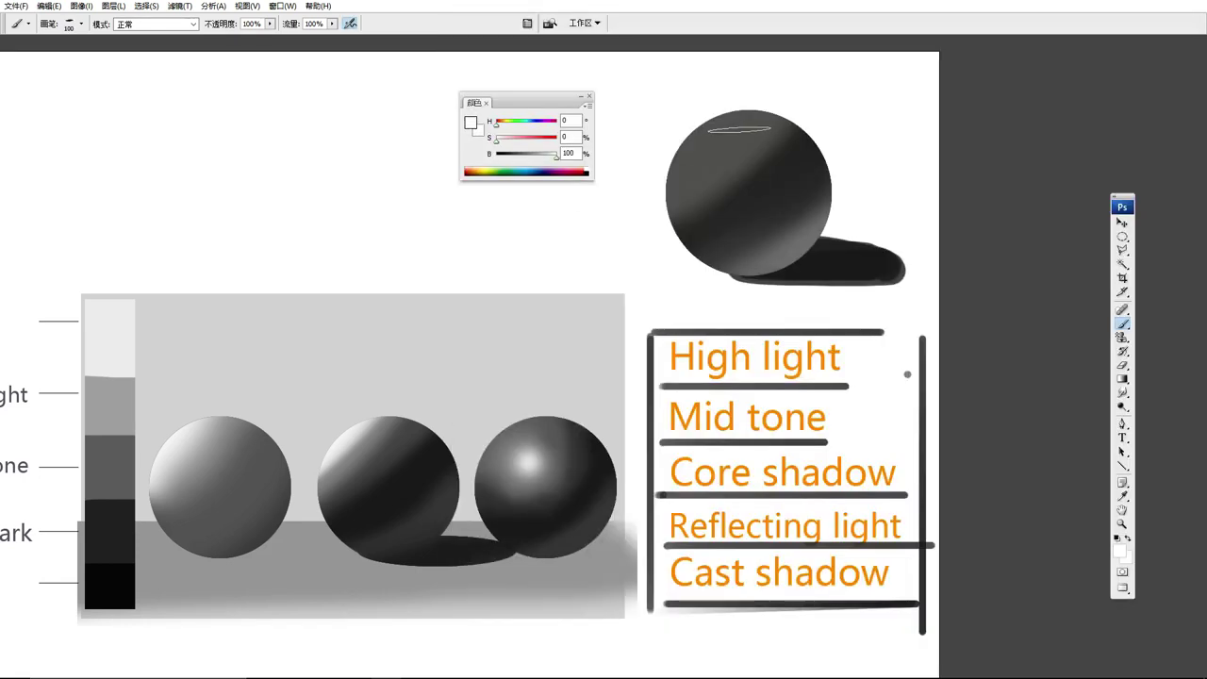
pyautogui.rightClick(714, 147)
pyautogui.click(538, 232)
pyautogui.press('Return')
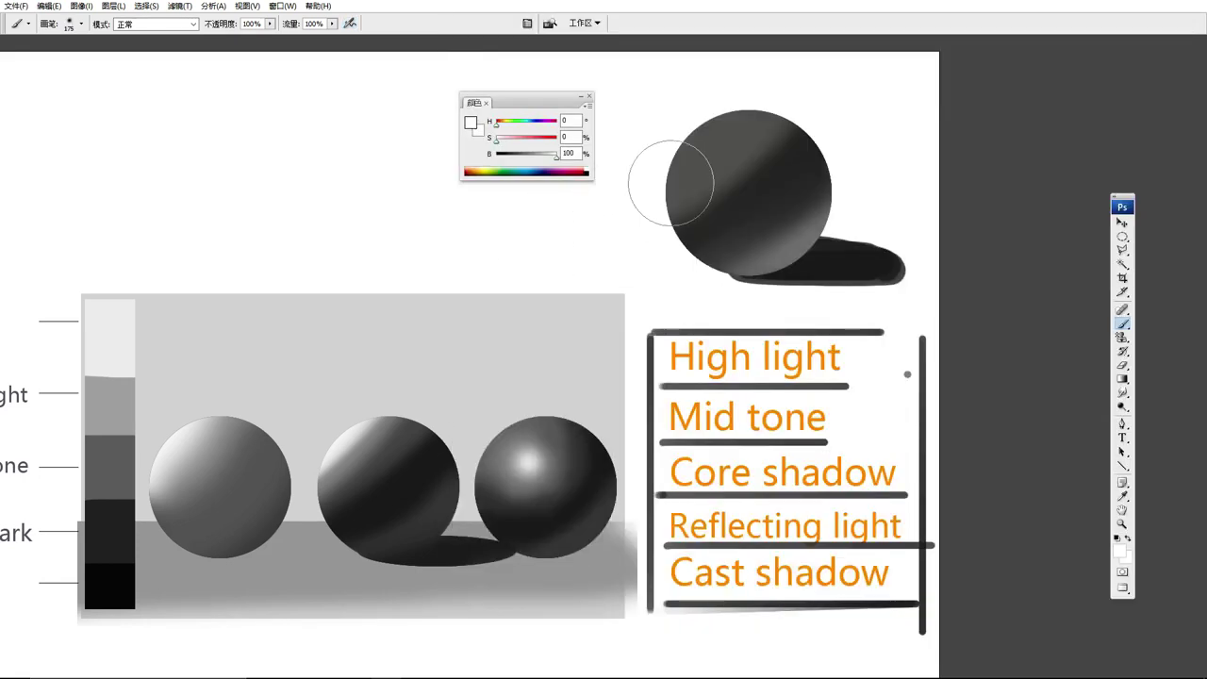
# Reduce the soft brush to 60 px and paint a soft highlight on the upper left of the new sphere
pyautogui.press('[')
pyautogui.press('[')
pyautogui.press('[')
pyautogui.press('[')
pyautogui.click(717, 143)
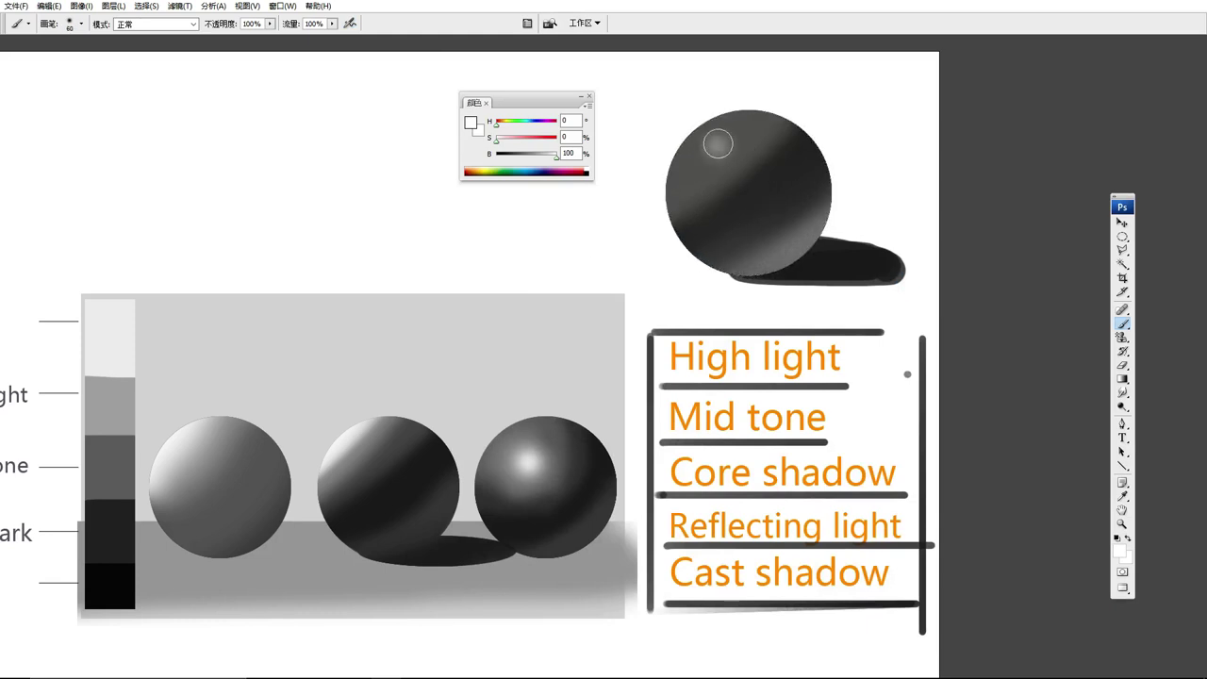
pyautogui.keyDown('alt'); pyautogui.click(732, 134); pyautogui.keyUp('alt')
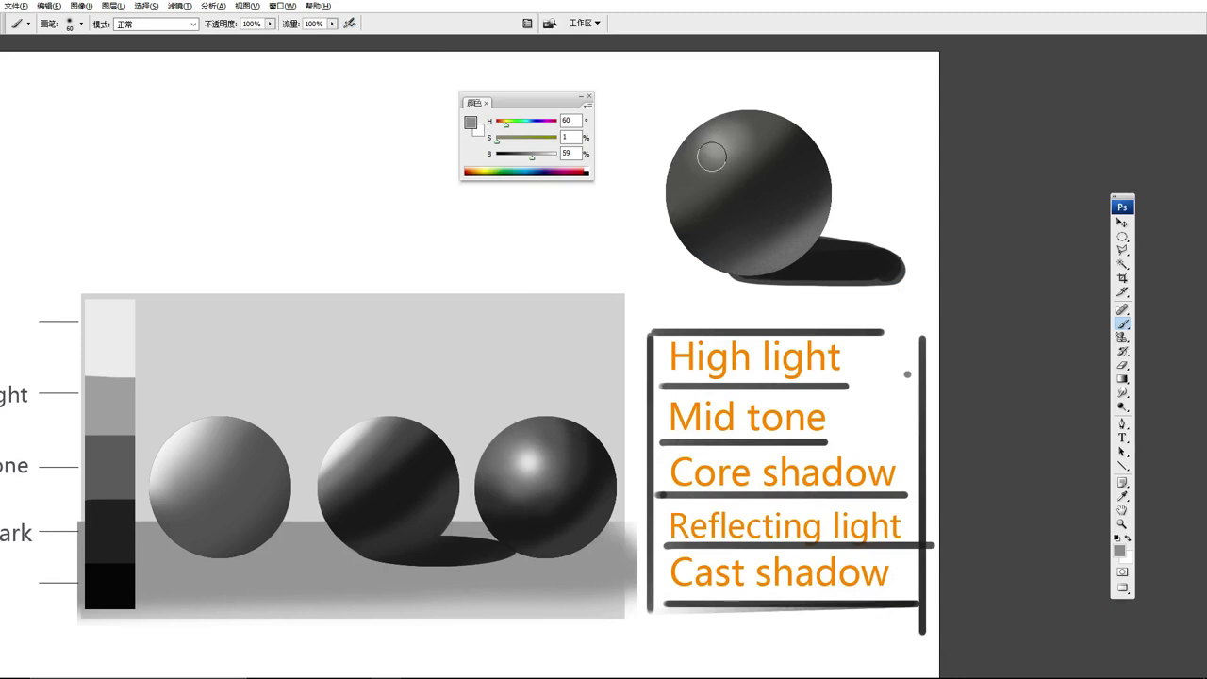
# Sample a grey of 20% brightness and deepen the core shadow along the new sphere's right side, trimming the reflecting light
pyautogui.moveTo(882, 198); pyautogui.dragTo(908, 192)
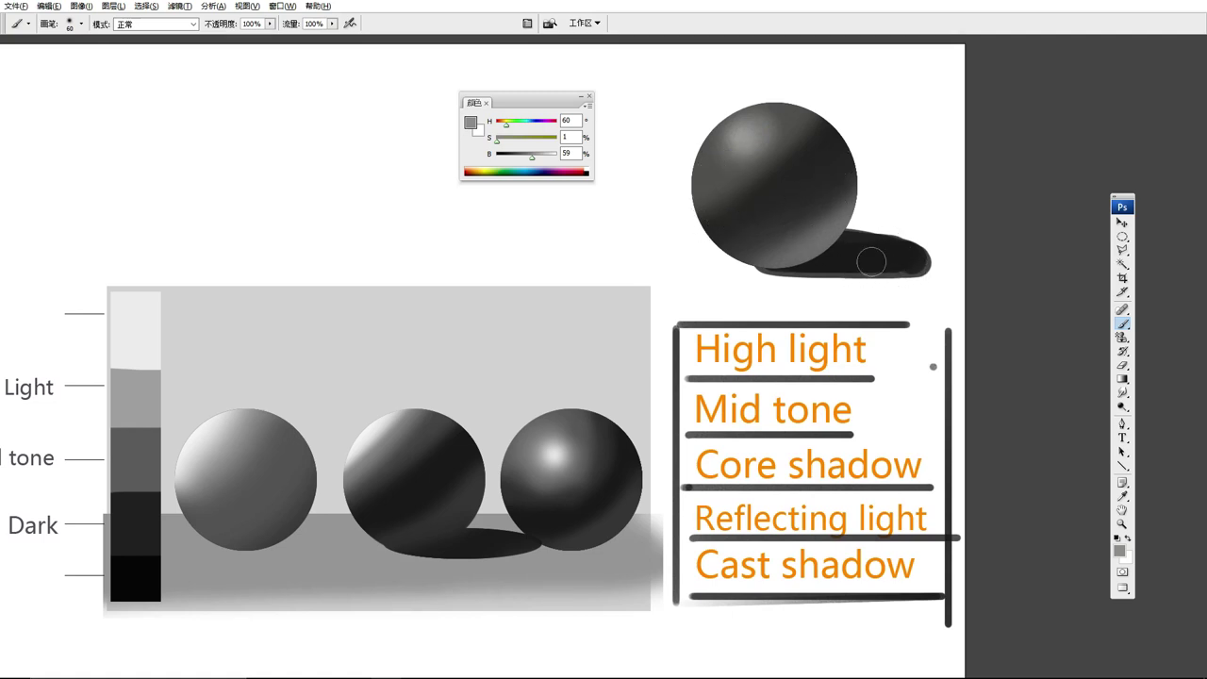
pyautogui.keyDown('alt'); pyautogui.click(831, 191); pyautogui.keyUp('alt')
pyautogui.moveTo(833, 189); pyautogui.dragTo(837, 210)
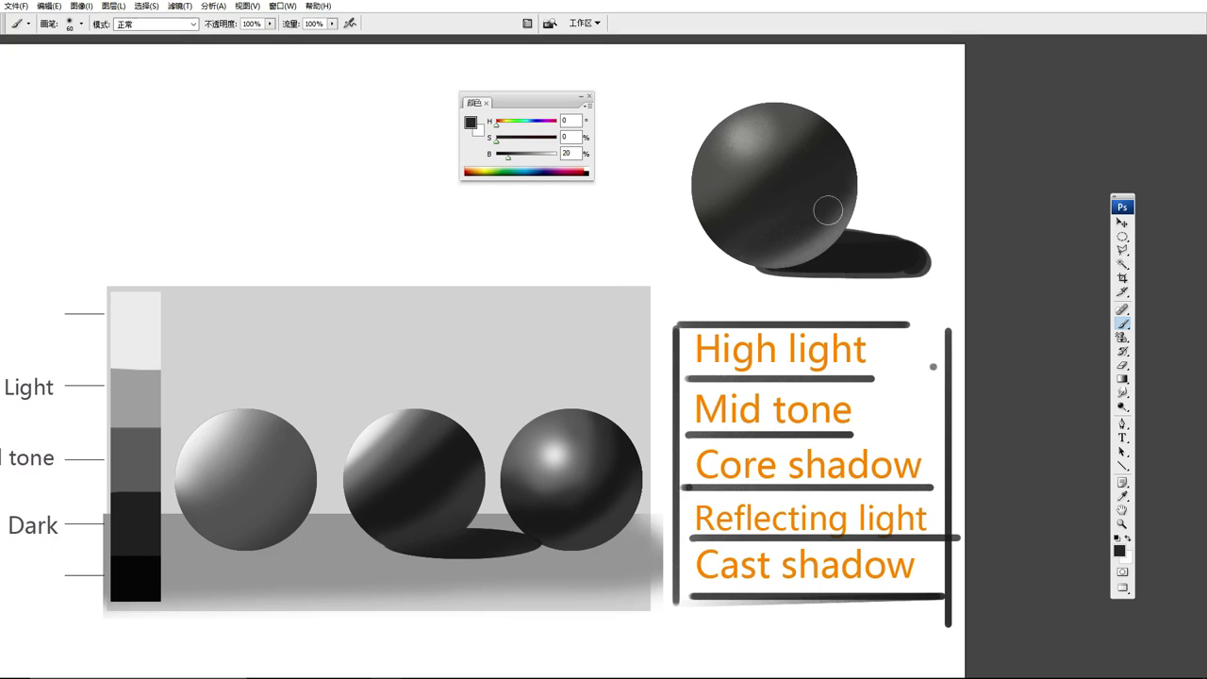
pyautogui.moveTo(862, 160); pyautogui.dragTo(845, 201)
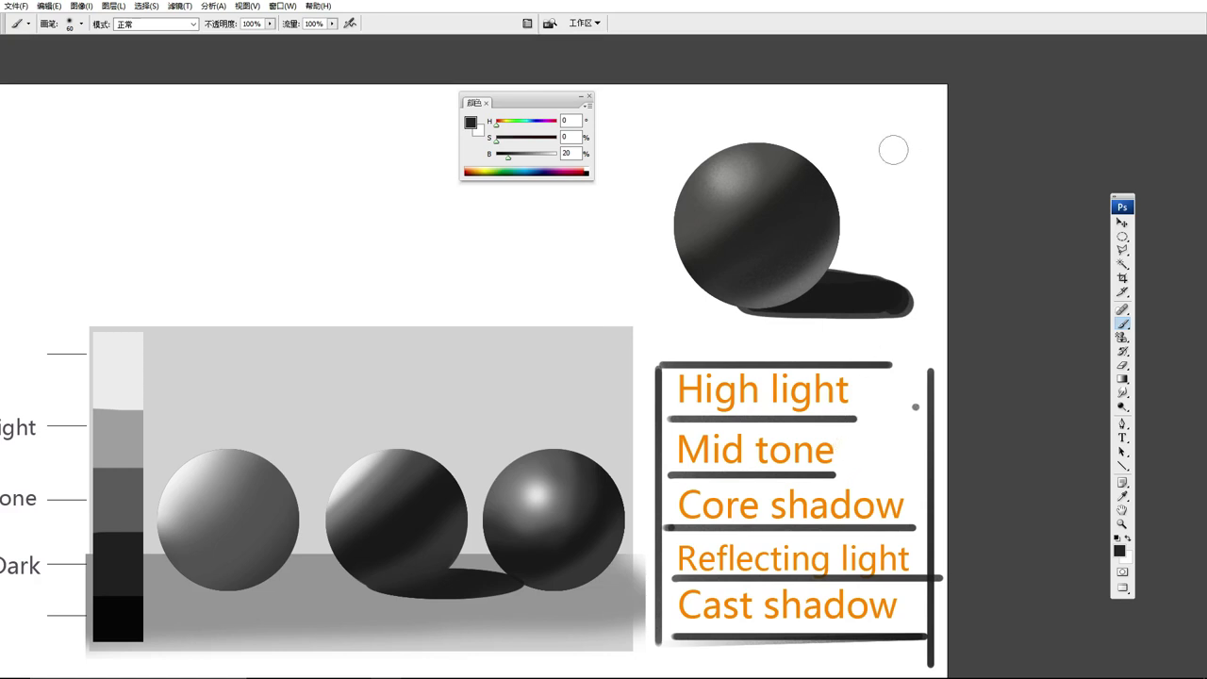
pyautogui.moveTo(880, 165); pyautogui.dragTo(975, 154)
pyautogui.keyDown('alt'); pyautogui.click(857, 143); pyautogui.keyUp('alt')
pyautogui.keyDown('alt'); pyautogui.click(853, 143); pyautogui.keyUp('alt')
# Move the colour palette clear of the work area and blend the new sphere's highlight with sampled greys up to 64% brightness
pyautogui.moveTo(754, 202); pyautogui.dragTo(830, 197)
pyautogui.moveTo(536, 98); pyautogui.dragTo(362, 131)
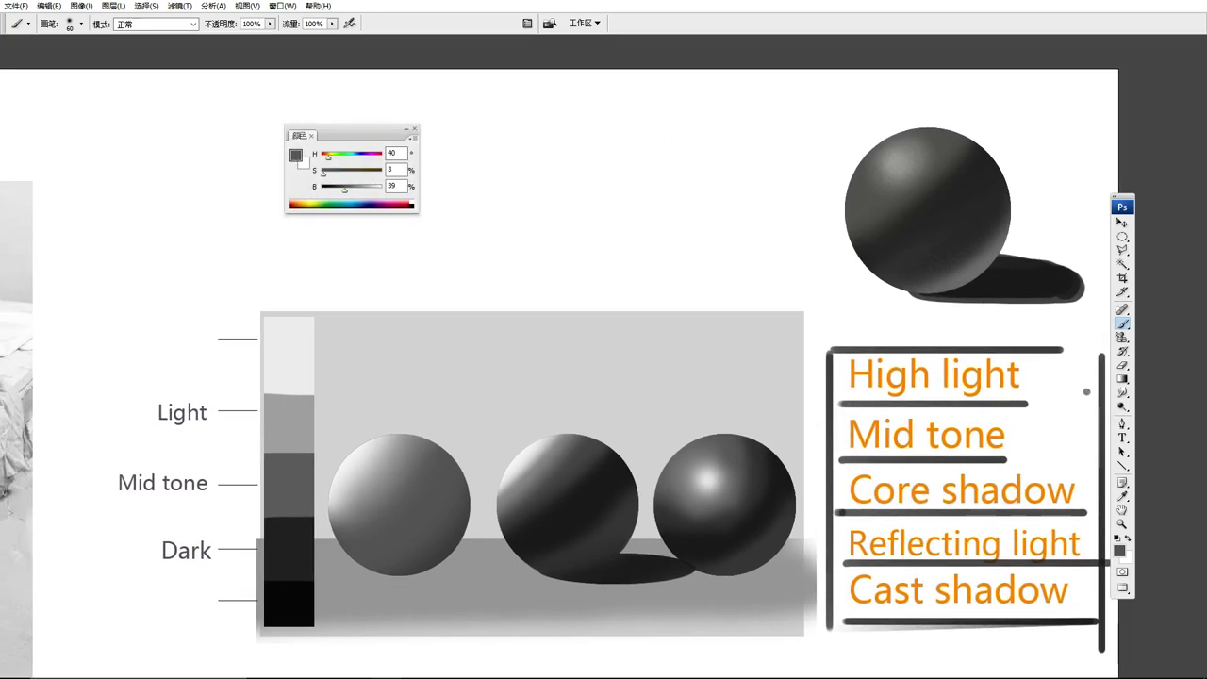
pyautogui.keyDown('alt'); pyautogui.click(896, 166); pyautogui.keyUp('alt')
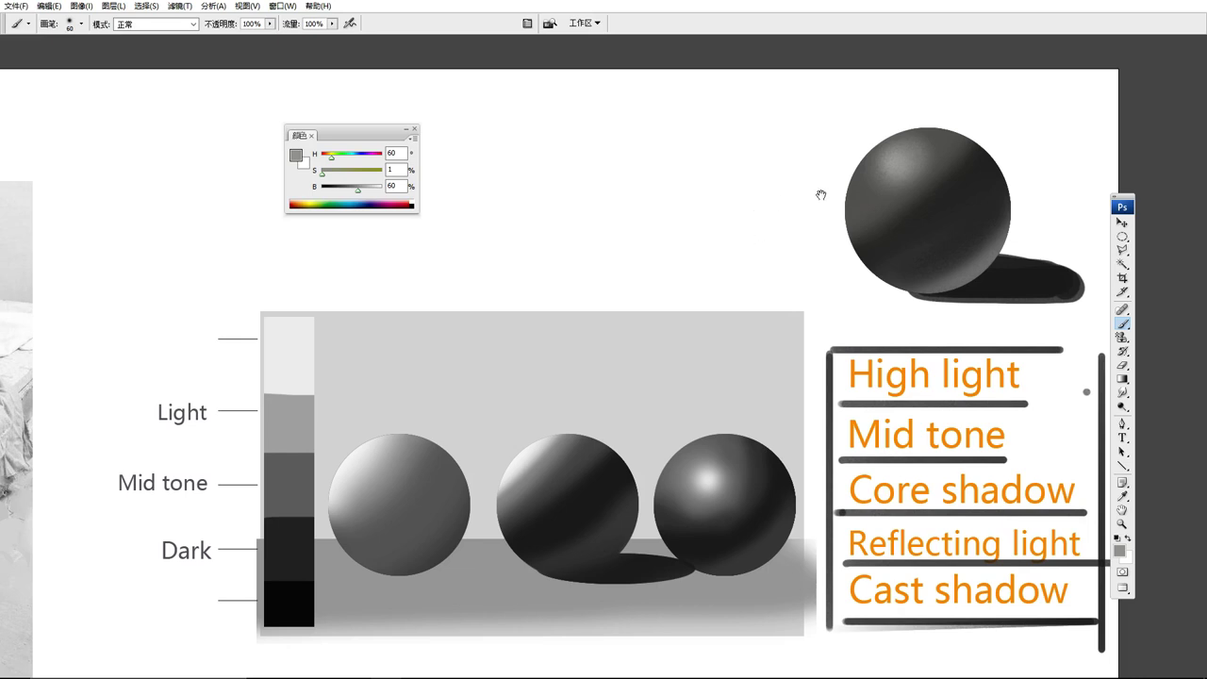
pyautogui.moveTo(822, 195); pyautogui.dragTo(606, 235)
pyautogui.keyDown('alt'); pyautogui.click(690, 198); pyautogui.keyUp('alt')
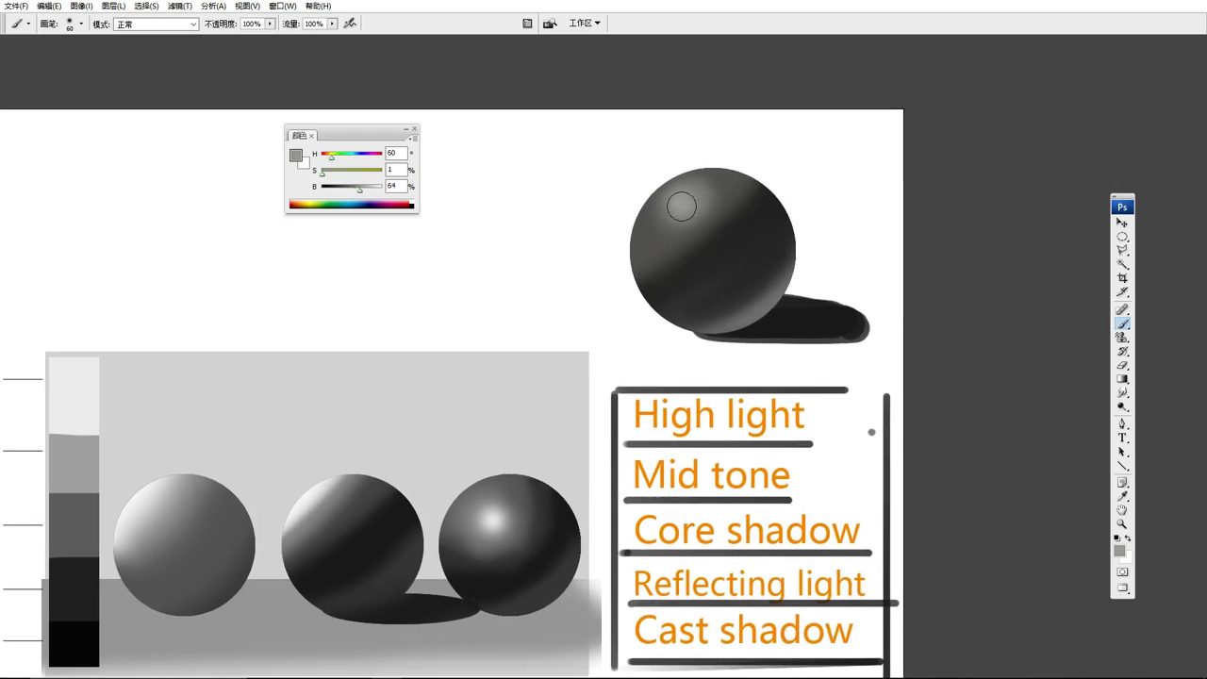
pyautogui.moveTo(681, 206)
pyautogui.mouseDown()
pyautogui.moveTo(700, 196)
pyautogui.moveTo(684, 212)
pyautogui.mouseUp()
pyautogui.keyDown('alt'); pyautogui.click(672, 228); pyautogui.keyUp('alt')
# Make another circular selection in the empty canvas above the row of three spheres and hide its outline
pyautogui.moveTo(479, 232); pyautogui.dragTo(610, 213)
pyautogui.press('m')
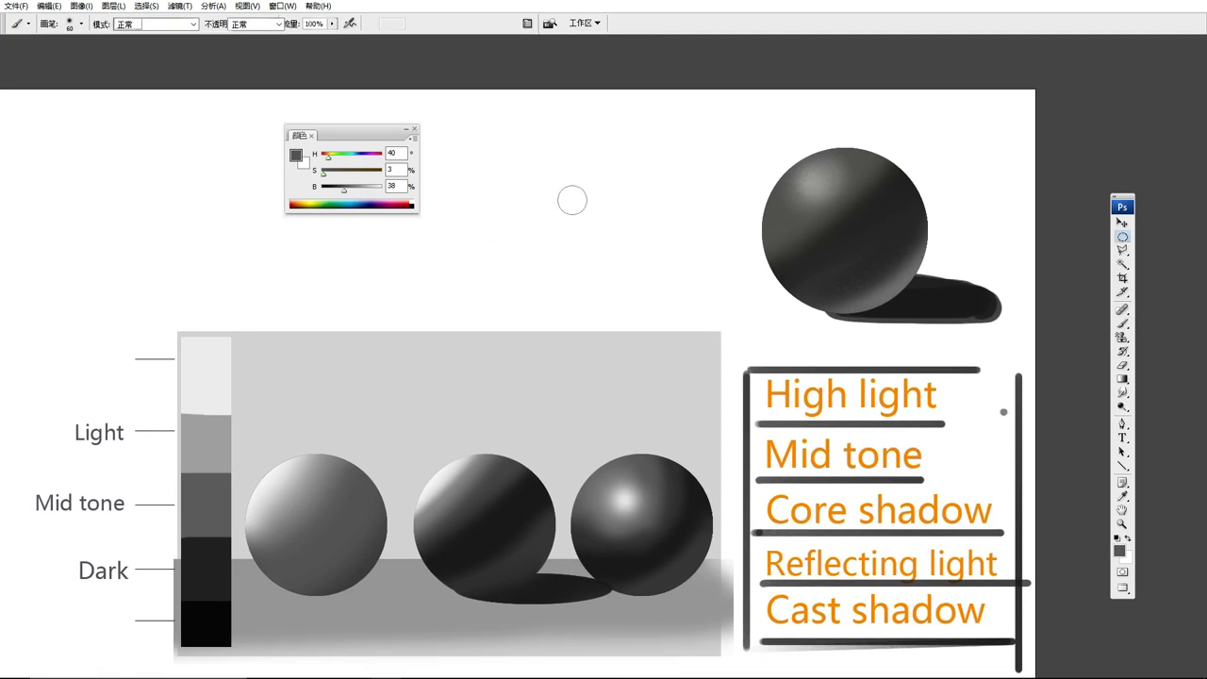
pyautogui.moveTo(499, 157); pyautogui.dragTo(641, 298)
pyautogui.hotkey('ctrl', 'h')
# Sample a grey of 38% brightness from the painted sphere, enlarge the soft brush to 150 px and fill the circular selection
pyautogui.press('b')
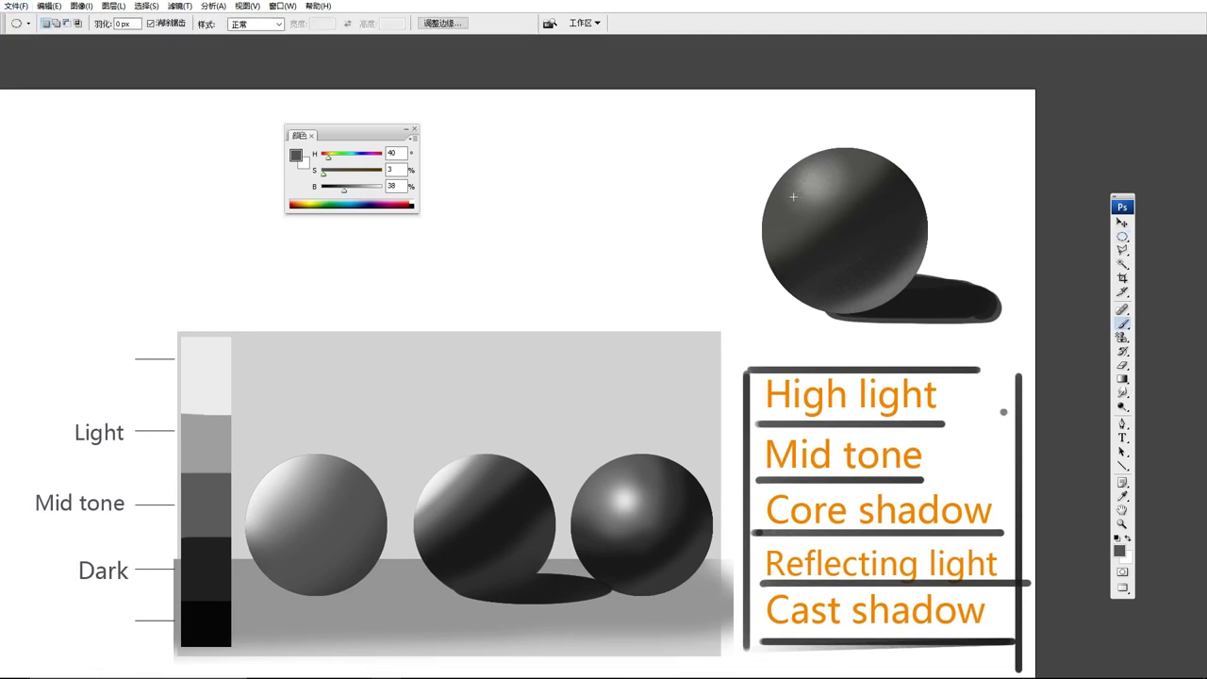
pyautogui.keyDown('alt'); pyautogui.click(793, 198); pyautogui.keyUp('alt')
pyautogui.press(']')
pyautogui.press(']')
pyautogui.press(']')
pyautogui.press(']')
pyautogui.press(']')
pyautogui.press(']')
pyautogui.hotkey('ctrl', 'h')
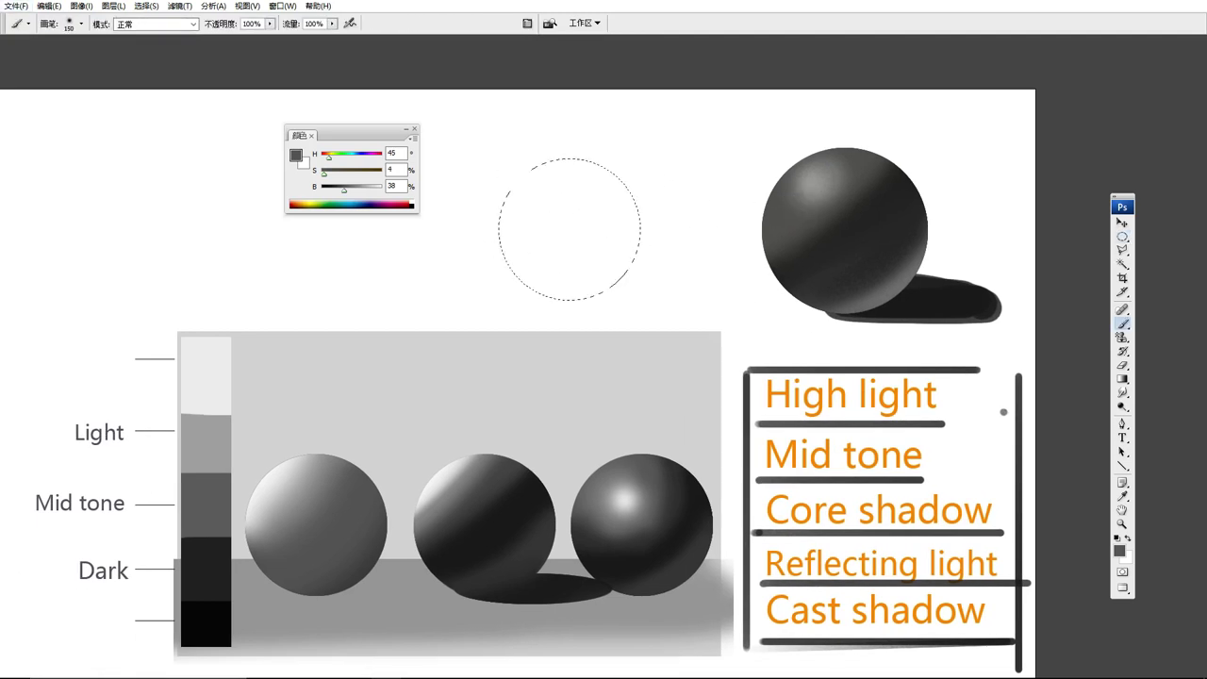
pyautogui.moveTo(570, 229)
pyautogui.mouseDown()
pyautogui.moveTo(499, 291)
pyautogui.moveTo(575, 180)
pyautogui.moveTo(669, 181)
pyautogui.mouseUp()
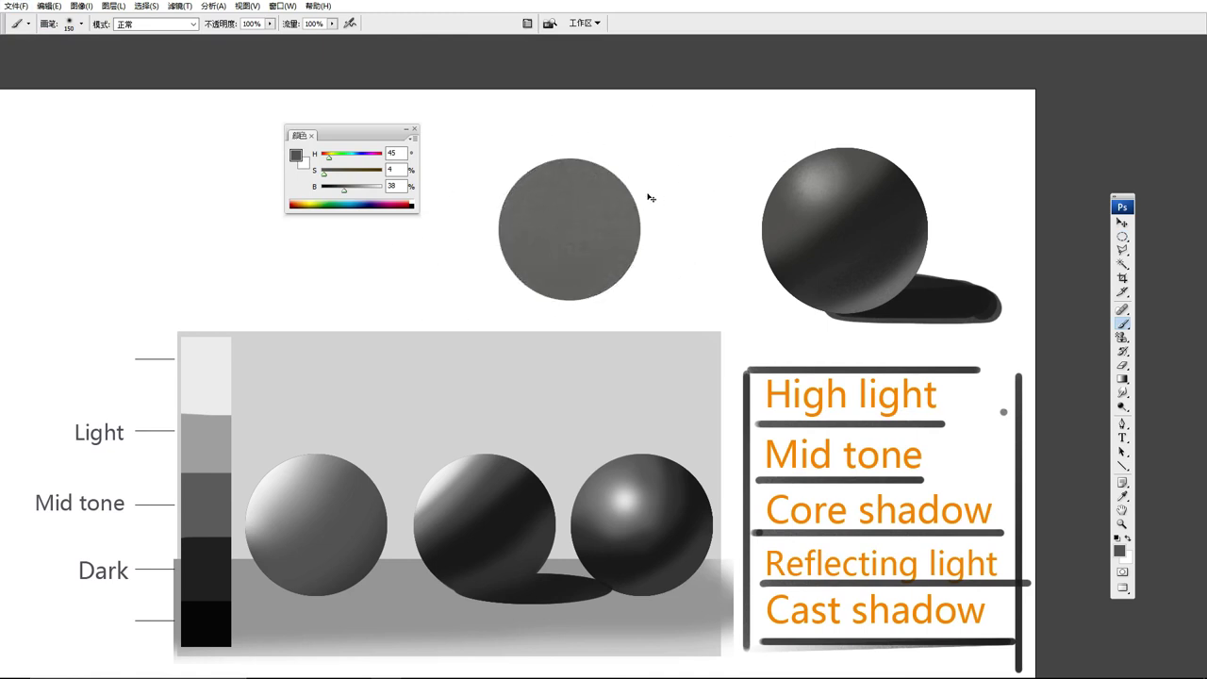
# Even out the new circle with a grey of 46% brightness and dab a white highlight in its upper left with a 45 px brush
pyautogui.keyDown('alt'); pyautogui.click(604, 203); pyautogui.keyUp('alt')
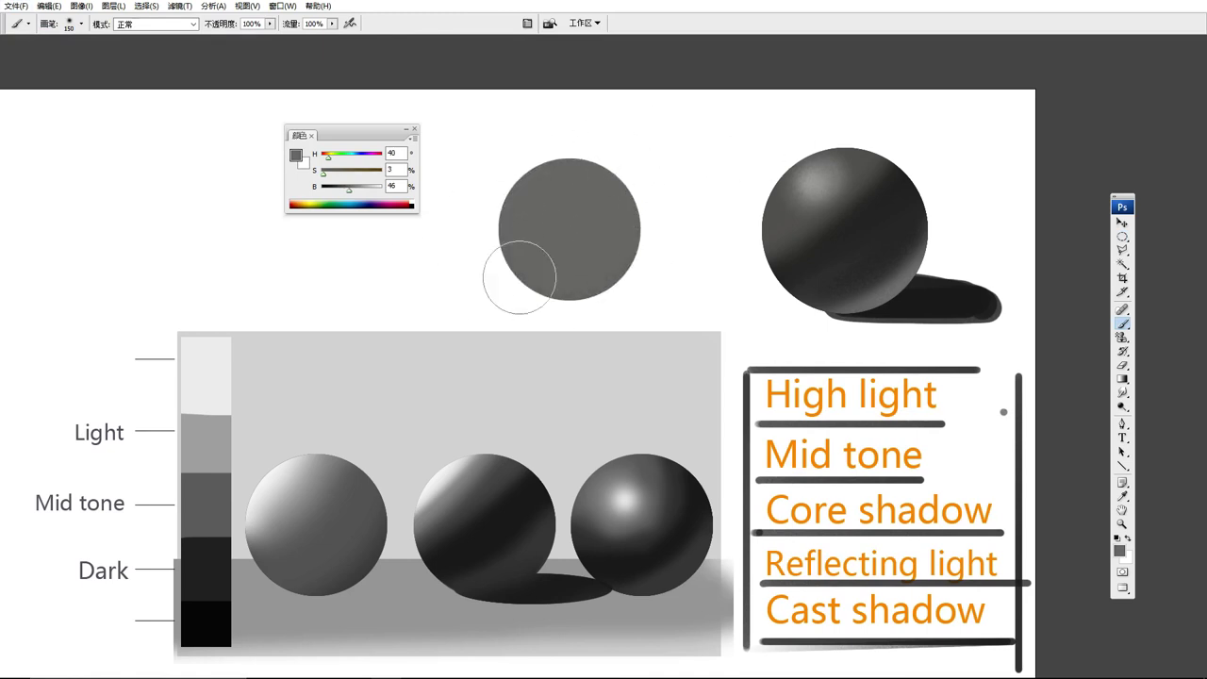
pyautogui.press('[')
pyautogui.press('[')
pyautogui.press('[')
pyautogui.keyDown('alt'); pyautogui.click(698, 162); pyautogui.keyUp('alt')
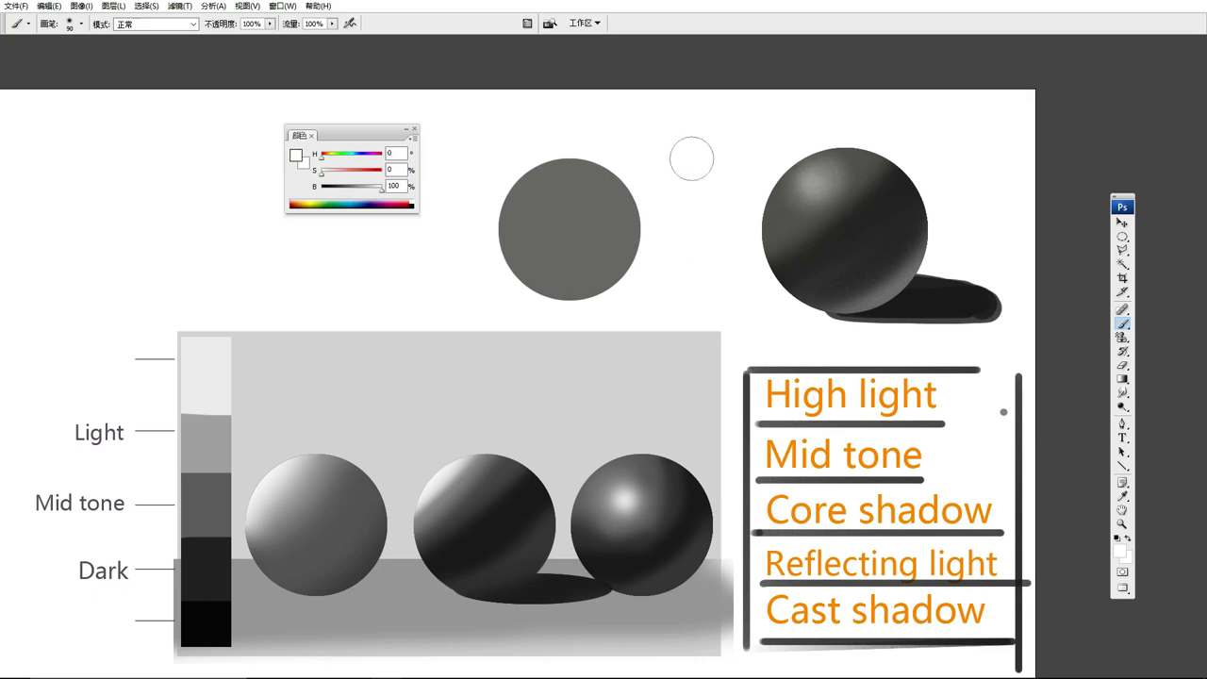
pyautogui.press('[')
pyautogui.press('[')
pyautogui.press('[')
pyautogui.press('[')
pyautogui.press('[')
pyautogui.click(536, 194)
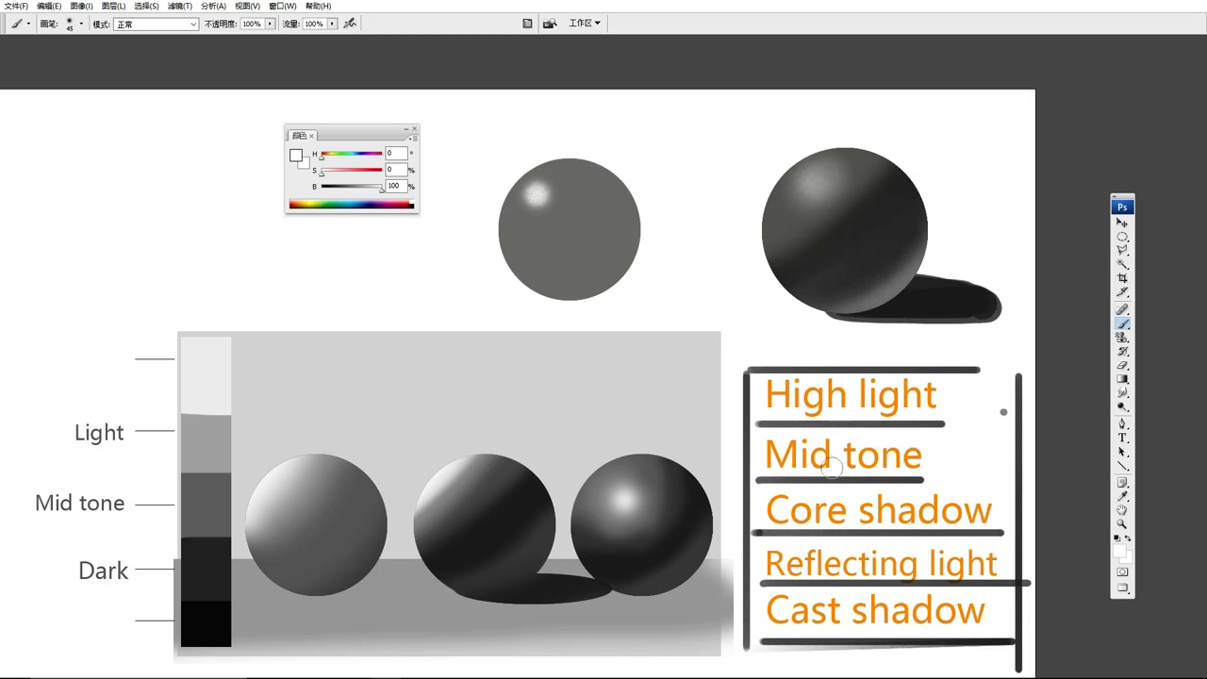
# Blend the white highlight into the grey around it with sampled intermediate greys of 51% to 83% brightness
pyautogui.keyDown('alt'); pyautogui.click(549, 181); pyautogui.keyUp('alt')
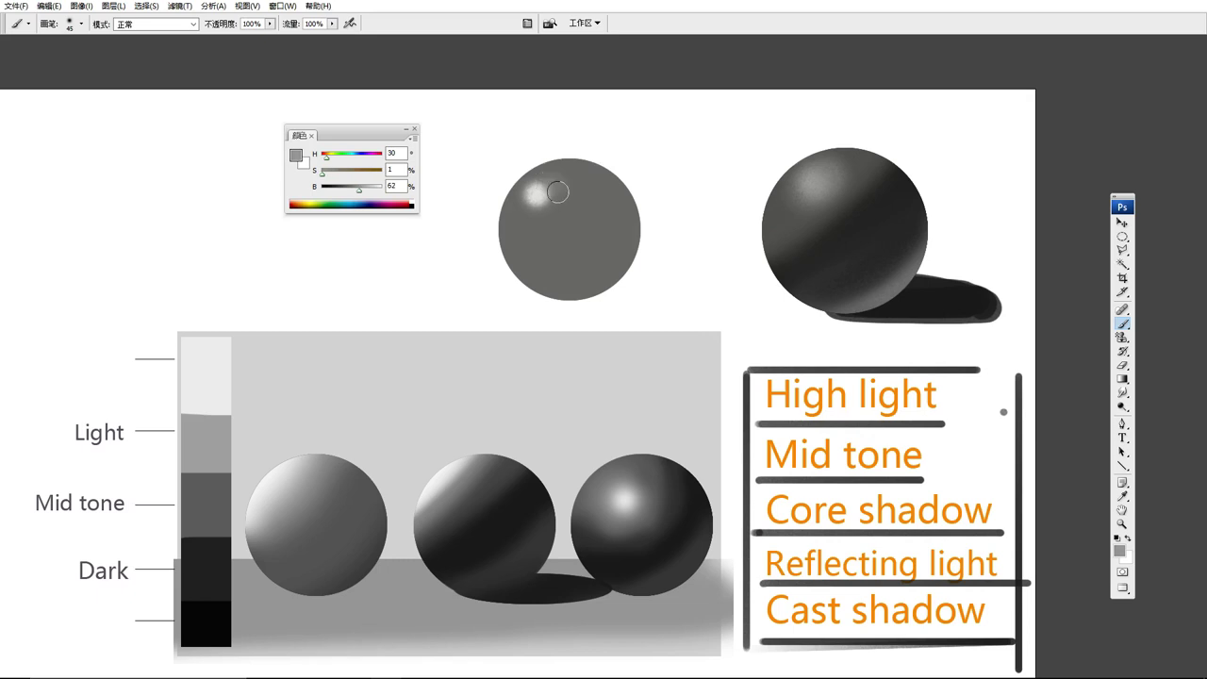
pyautogui.keyDown('alt'); pyautogui.click(535, 197); pyautogui.keyUp('alt')
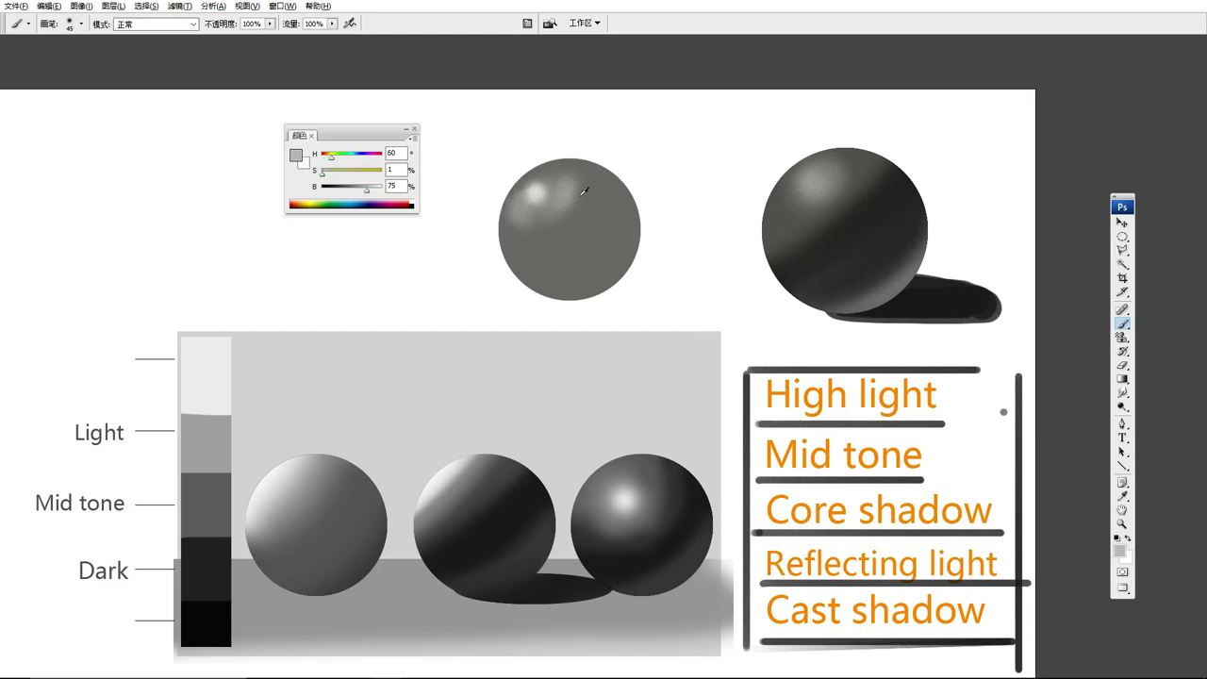
pyautogui.keyDown('alt'); pyautogui.click(525, 225); pyautogui.keyUp('alt')
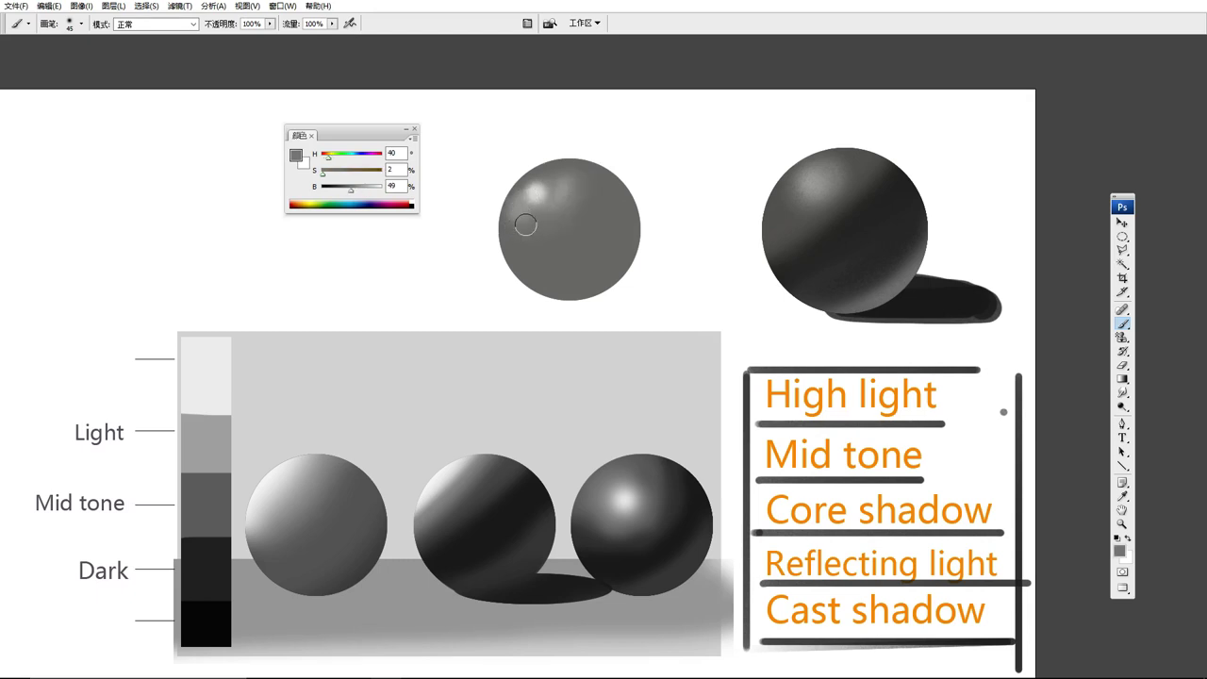
pyautogui.keyDown('alt'); pyautogui.click(566, 180); pyautogui.keyUp('alt')
pyautogui.keyDown('alt'); pyautogui.click(560, 185); pyautogui.keyUp('alt')
pyautogui.moveTo(563, 169); pyautogui.dragTo(530, 220)
pyautogui.keyDown('alt'); pyautogui.click(558, 176); pyautogui.keyUp('alt')
pyautogui.keyDown('alt'); pyautogui.click(554, 189); pyautogui.keyUp('alt')
pyautogui.keyDown('alt'); pyautogui.click(570, 181); pyautogui.keyUp('alt')
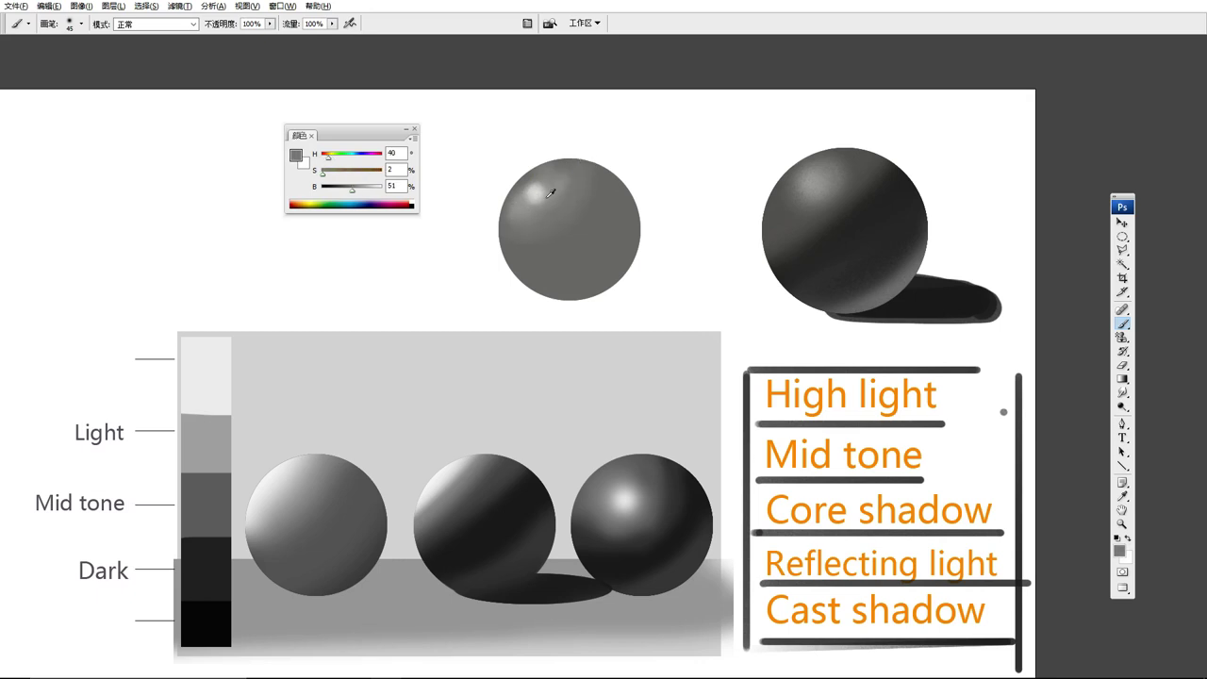
# Paint a diagonal core-shadow band across the new sphere's lower half with dark grey sampled from the larger sphere
pyautogui.keyDown('alt'); pyautogui.click(813, 193); pyautogui.keyUp('alt')
pyautogui.keyDown('alt'); pyautogui.click(881, 205); pyautogui.keyUp('alt')
pyautogui.moveTo(634, 222)
pyautogui.mouseDown()
pyautogui.moveTo(504, 285)
pyautogui.moveTo(525, 276)
pyautogui.mouseUp()
pyautogui.keyDown('alt'); pyautogui.click(616, 210); pyautogui.keyUp('alt')
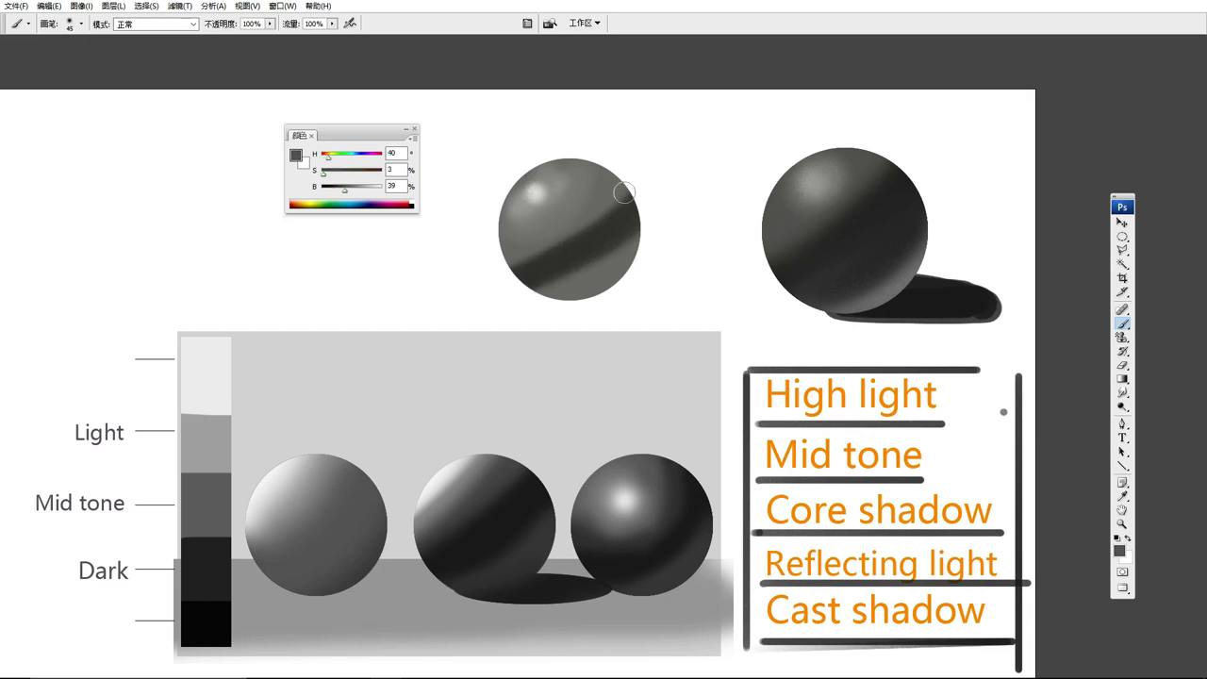
pyautogui.hotkey('ctrl', 'z')
pyautogui.keyDown('alt'); pyautogui.click(605, 222); pyautogui.keyUp('alt')
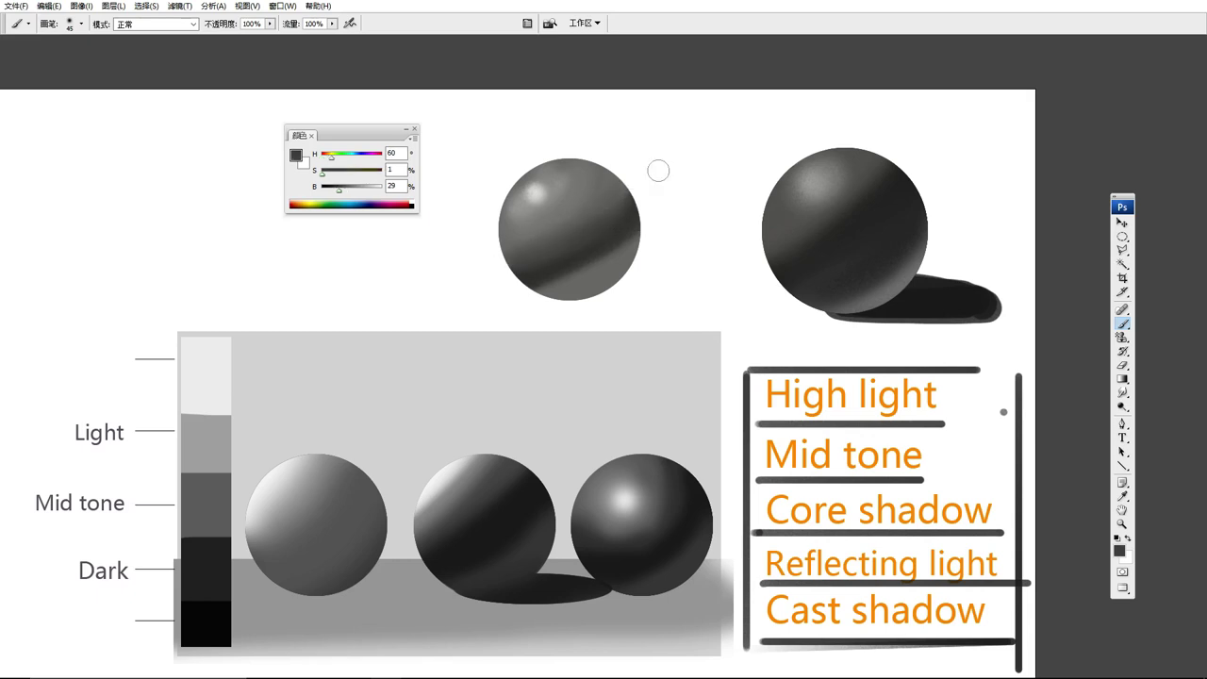
# Widen the core shadow towards the highlight and soften its edges with sampled greys of 29% and 28% brightness
pyautogui.moveTo(609, 256); pyautogui.dragTo(545, 285)
pyautogui.moveTo(691, 207)
pyautogui.mouseDown()
pyautogui.moveTo(713, 197)
pyautogui.moveTo(482, 258)
pyautogui.mouseUp()
pyautogui.keyDown('alt'); pyautogui.click(650, 208); pyautogui.keyUp('alt')
pyautogui.moveTo(645, 181)
pyautogui.mouseDown()
pyautogui.moveTo(570, 229)
pyautogui.moveTo(525, 236)
pyautogui.mouseUp()
pyautogui.moveTo(633, 183); pyautogui.dragTo(528, 240)
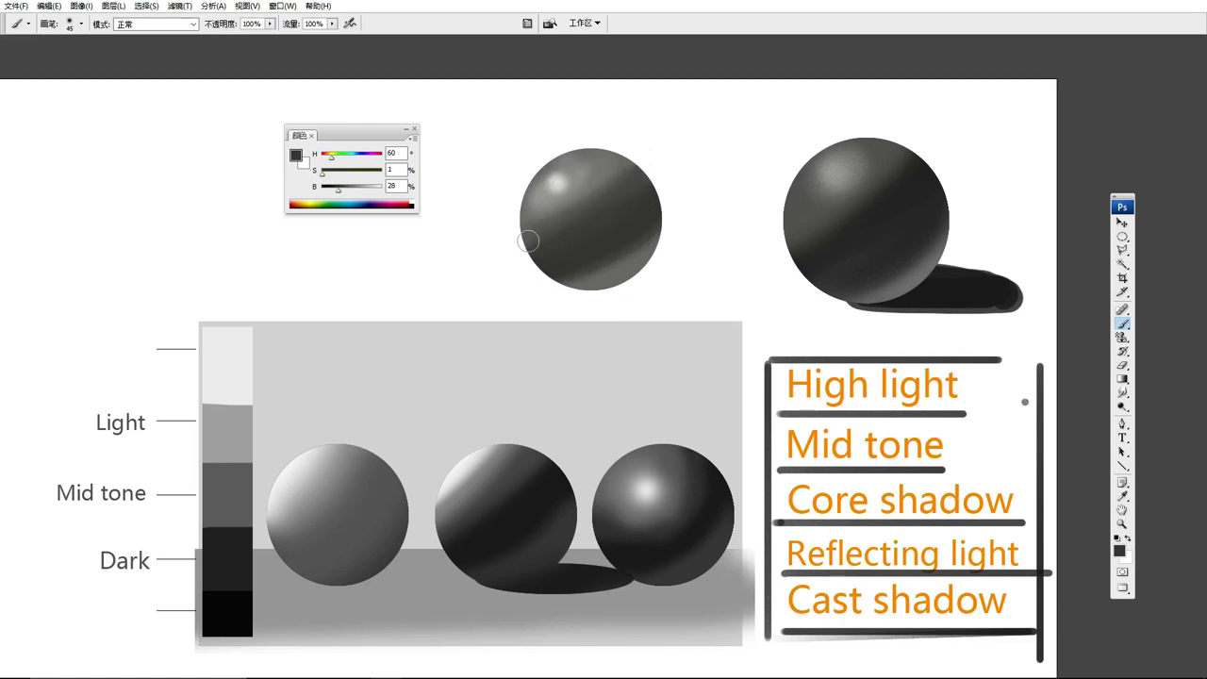
pyautogui.moveTo(623, 165); pyautogui.dragTo(531, 238)
pyautogui.moveTo(652, 205); pyautogui.dragTo(674, 203)
# Blend the sphere's light side into the core shadow with sampled greys of 58% to 29% brightness and a brush enlarged to 80 px
pyautogui.keyDown('alt'); pyautogui.click(592, 185); pyautogui.keyUp('alt')
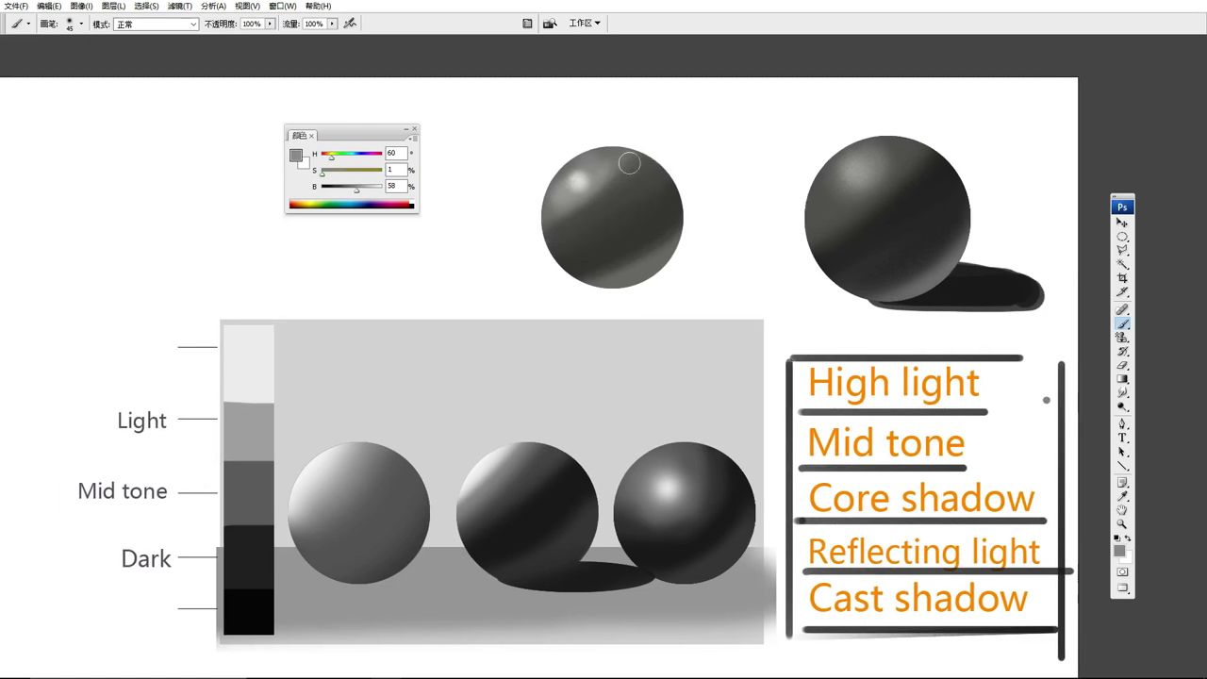
pyautogui.moveTo(630, 164); pyautogui.dragTo(568, 214)
pyautogui.moveTo(691, 250); pyautogui.dragTo(793, 224)
pyautogui.keyDown('alt'); pyautogui.click(664, 184); pyautogui.keyUp('alt')
pyautogui.press(']')
pyautogui.press(']')
pyautogui.press(']')
pyautogui.press(']')
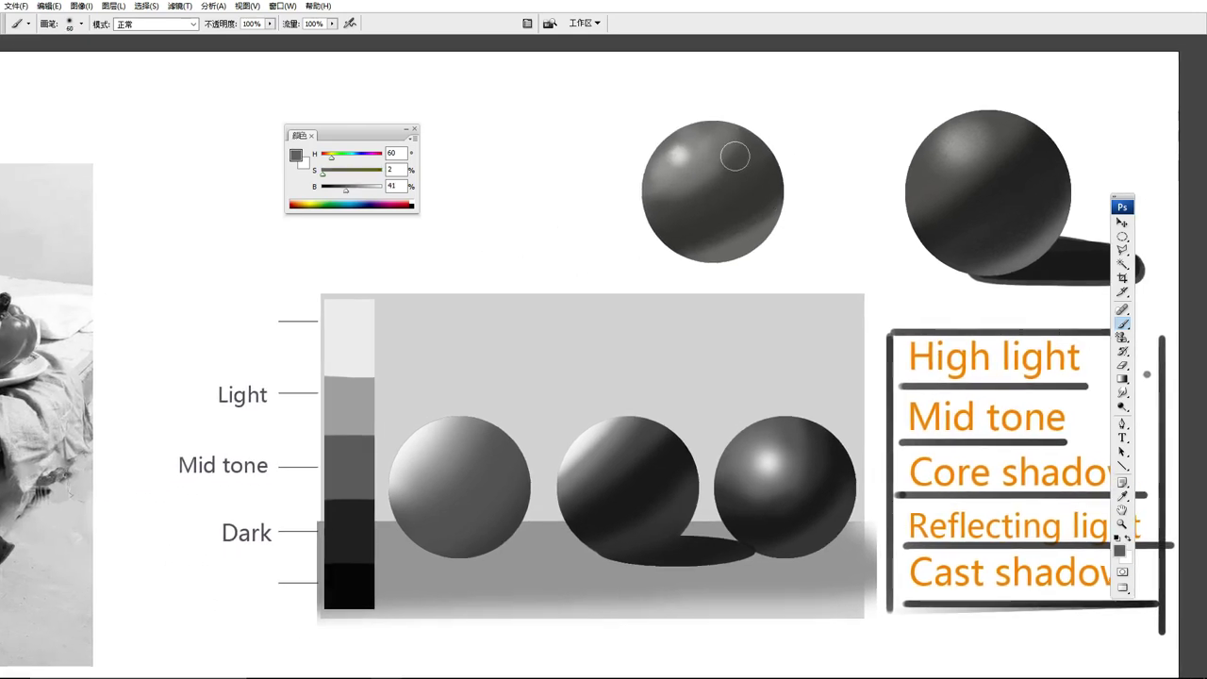
pyautogui.moveTo(732, 165)
pyautogui.mouseDown()
pyautogui.moveTo(648, 173)
pyautogui.moveTo(664, 220)
pyautogui.mouseUp()
pyautogui.keyDown('alt'); pyautogui.click(687, 204); pyautogui.keyUp('alt')
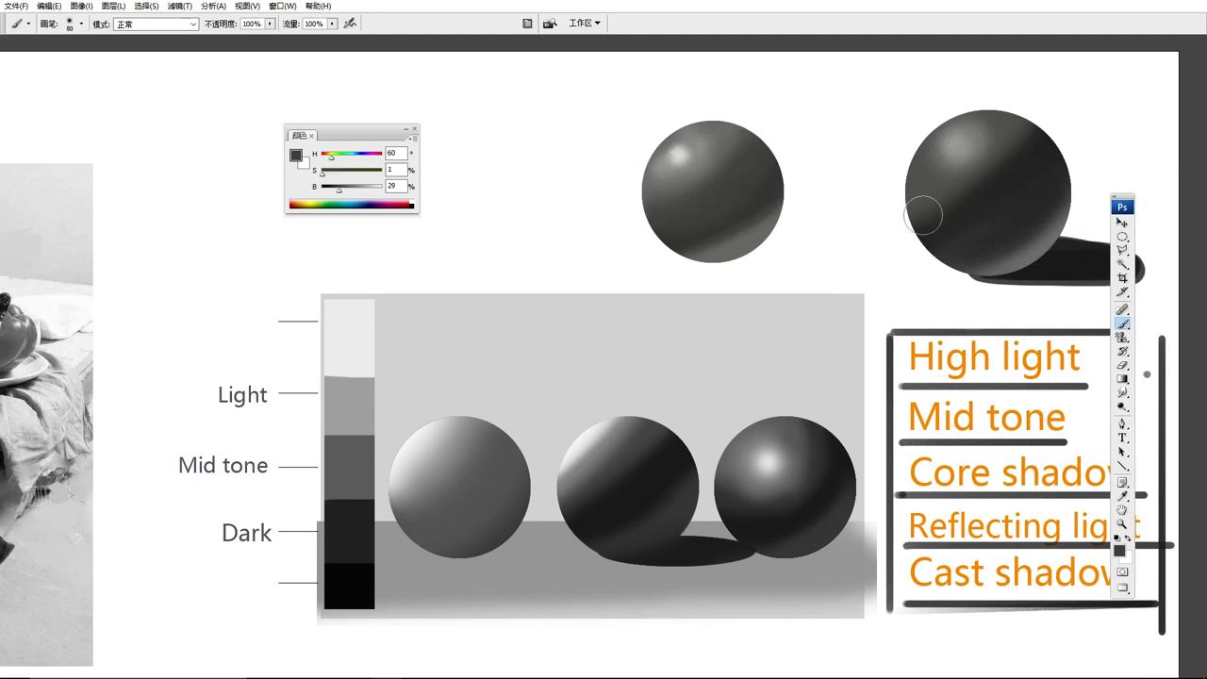
# Deepen the core shadow with a 16% brightness grey sampled from the larger sphere and tone down the reflecting light at the lower edge
pyautogui.keyDown('alt'); pyautogui.click(955, 222); pyautogui.keyUp('alt')
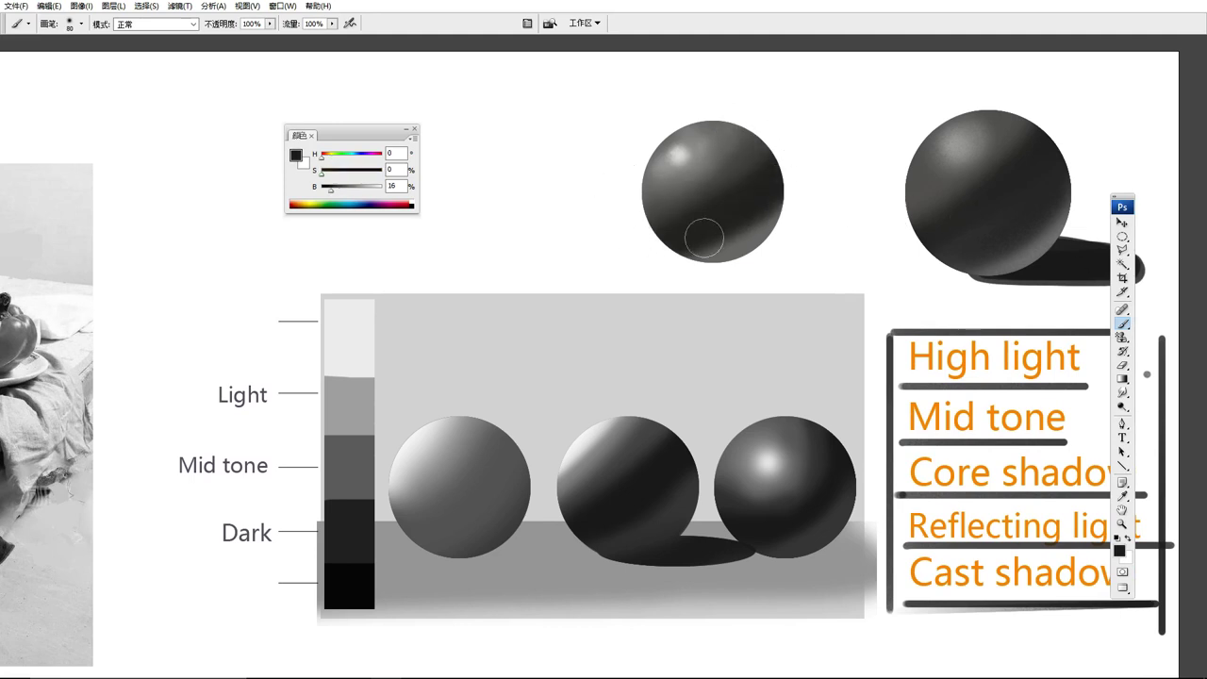
pyautogui.keyDown('alt'); pyautogui.click(739, 207); pyautogui.keyUp('alt')
pyautogui.moveTo(663, 258); pyautogui.dragTo(775, 210)
pyautogui.keyDown('alt'); pyautogui.click(740, 233); pyautogui.keyUp('alt')
pyautogui.moveTo(729, 256); pyautogui.dragTo(813, 199)
pyautogui.keyDown('alt'); pyautogui.click(755, 229); pyautogui.keyUp('alt')
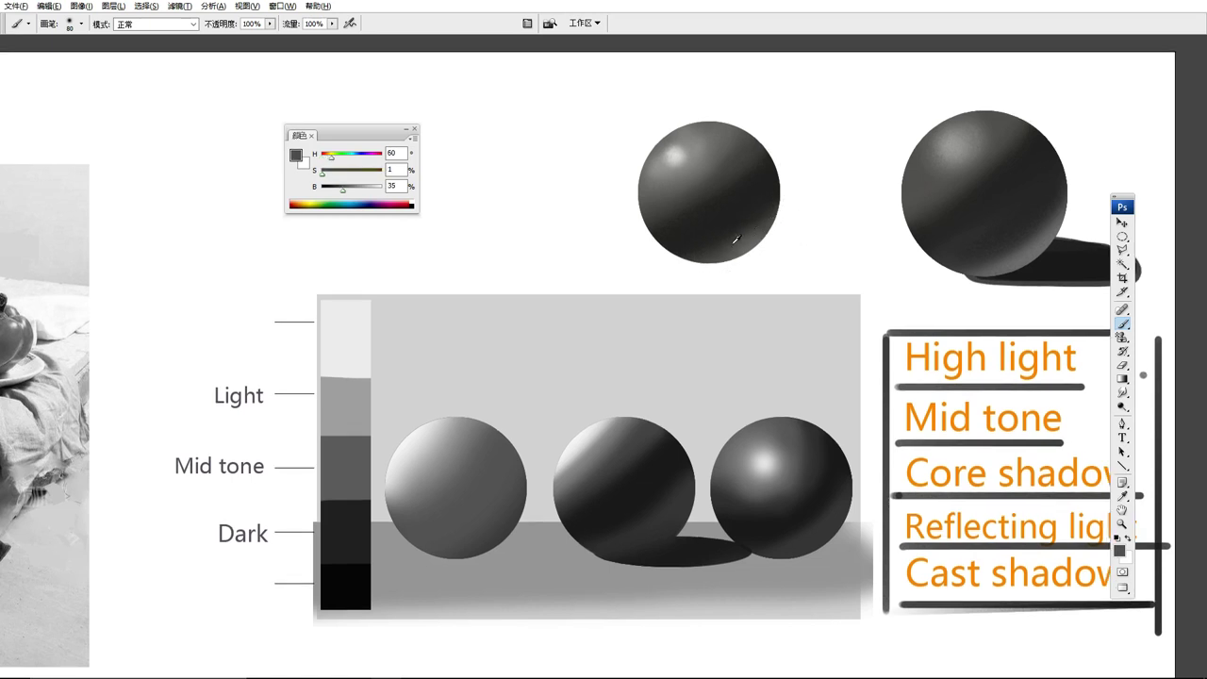
# Cover the sphere's reflecting-light area with white sampled from the canvas and tone it back down with dark grey of 19% brightness
pyautogui.keyDown('alt'); pyautogui.click(789, 224); pyautogui.keyUp('alt')
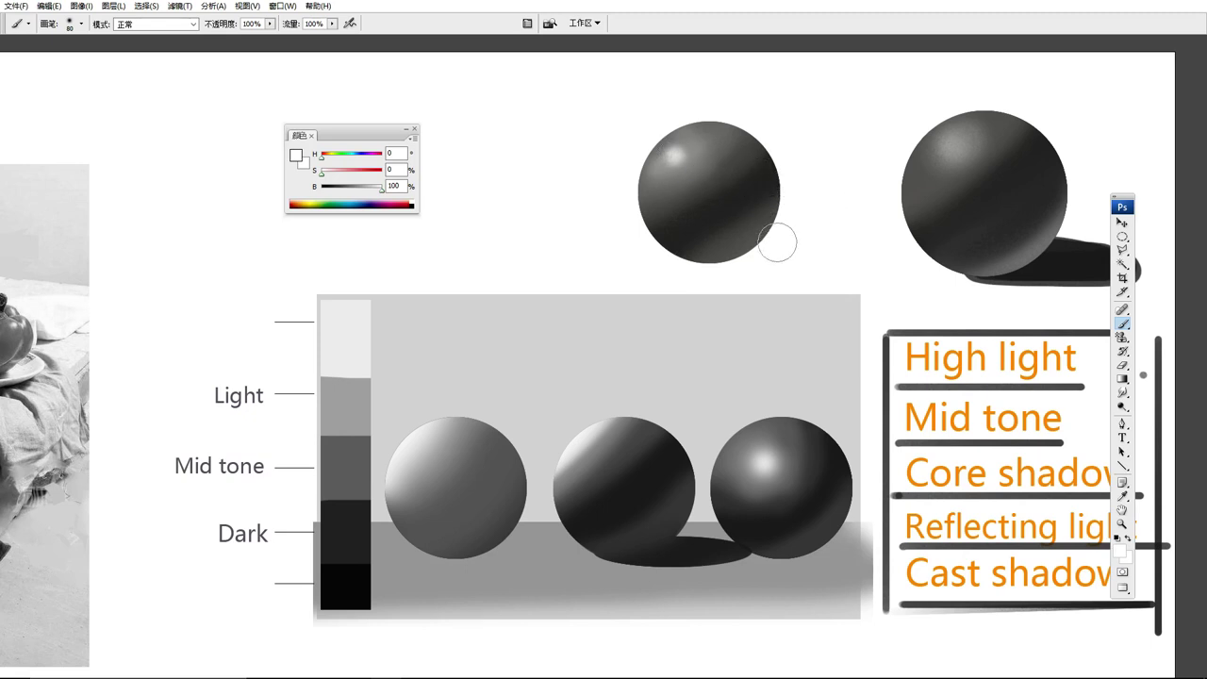
pyautogui.moveTo(687, 275); pyautogui.dragTo(801, 180)
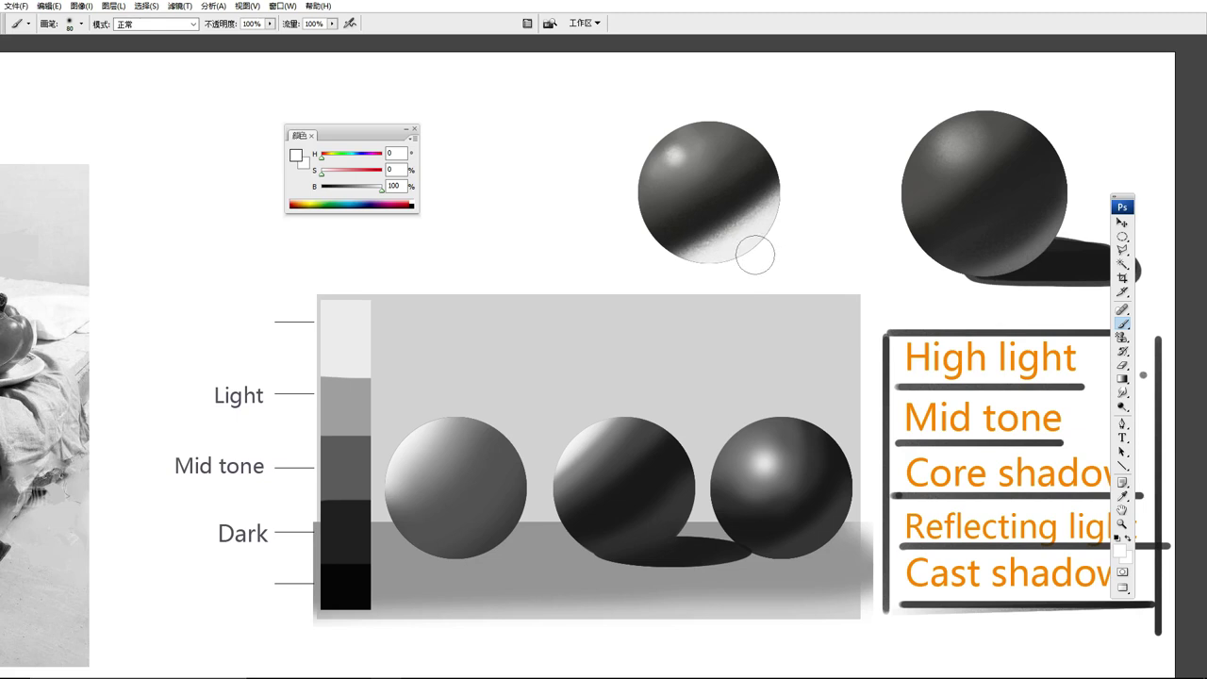
pyautogui.keyDown('alt'); pyautogui.click(739, 210); pyautogui.keyUp('alt')
pyautogui.moveTo(795, 176)
pyautogui.mouseDown()
pyautogui.moveTo(682, 260)
pyautogui.moveTo(799, 180)
pyautogui.moveTo(777, 218)
pyautogui.moveTo(697, 265)
pyautogui.mouseUp()
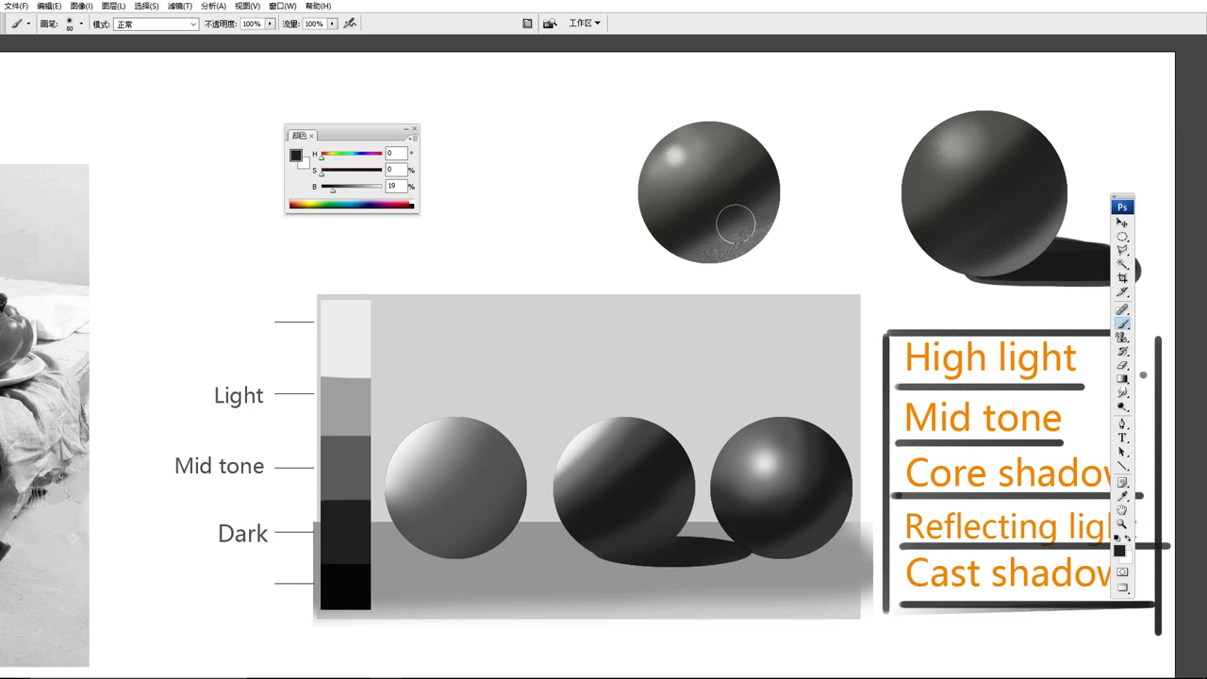
# Try touching up the larger sphere's lower rim above its cast shadow with a much smaller brush, and undo the strokes
pyautogui.moveTo(834, 211); pyautogui.dragTo(808, 205)
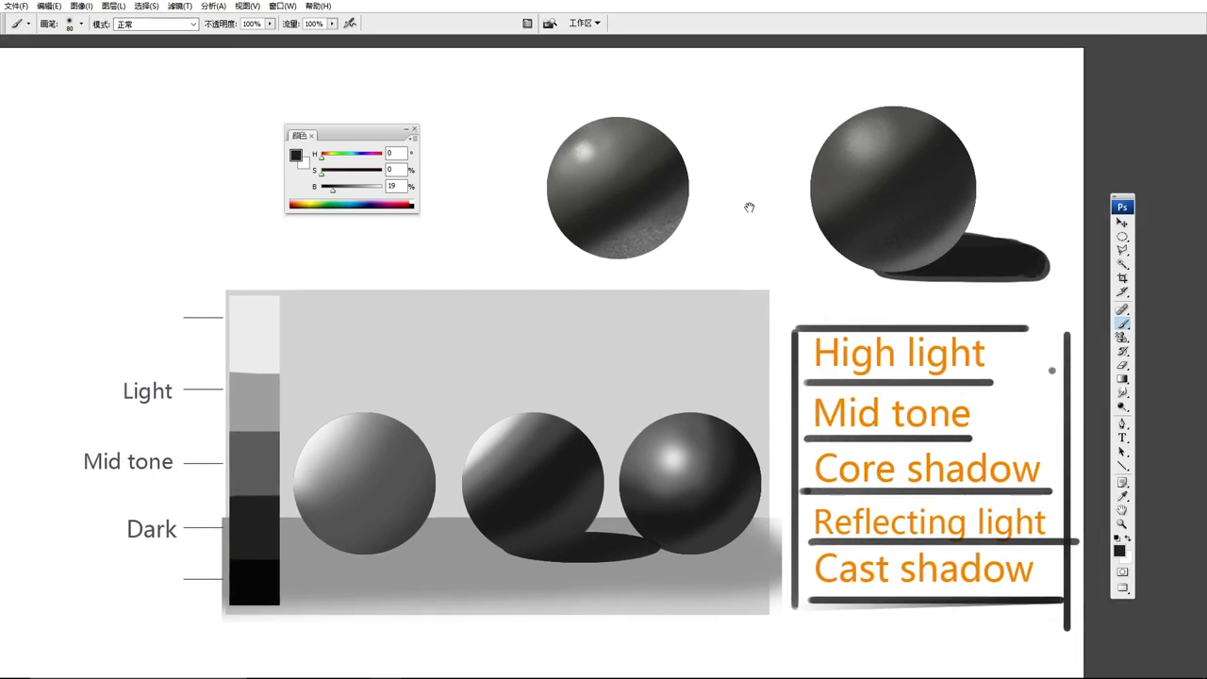
pyautogui.moveTo(750, 207); pyautogui.dragTo(751, 208)
pyautogui.keyDown('alt'); pyautogui.click(902, 238); pyautogui.keyUp('alt')
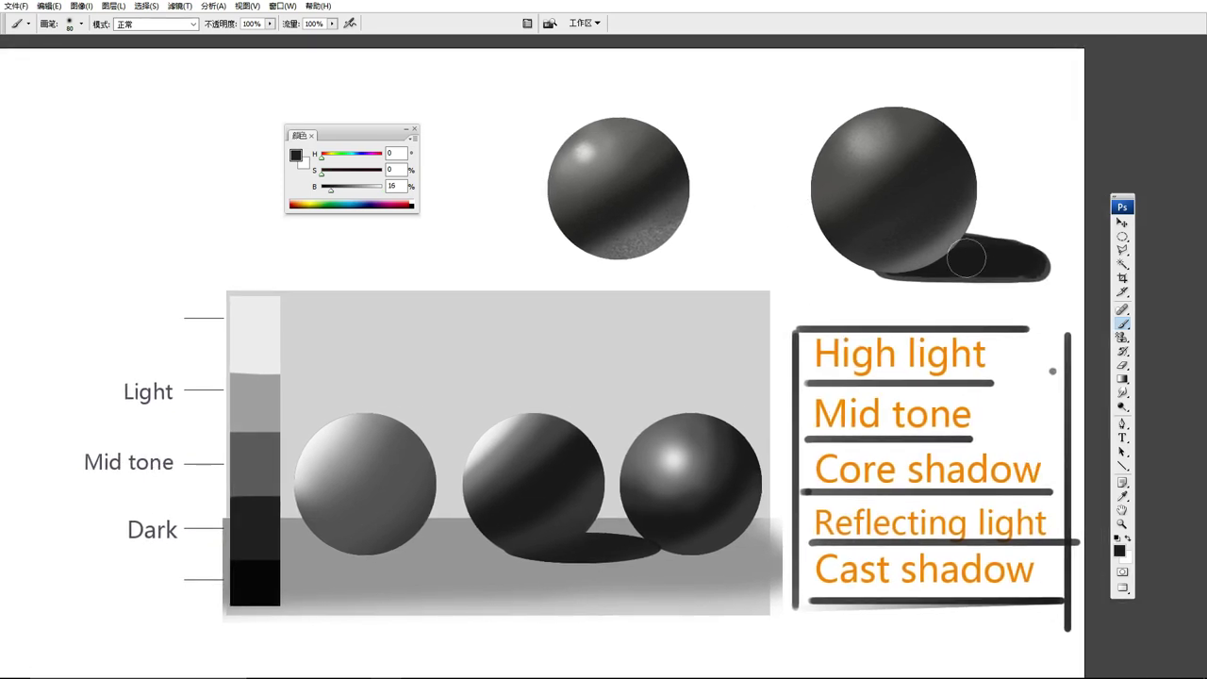
pyautogui.moveTo(966, 257); pyautogui.dragTo(939, 242)
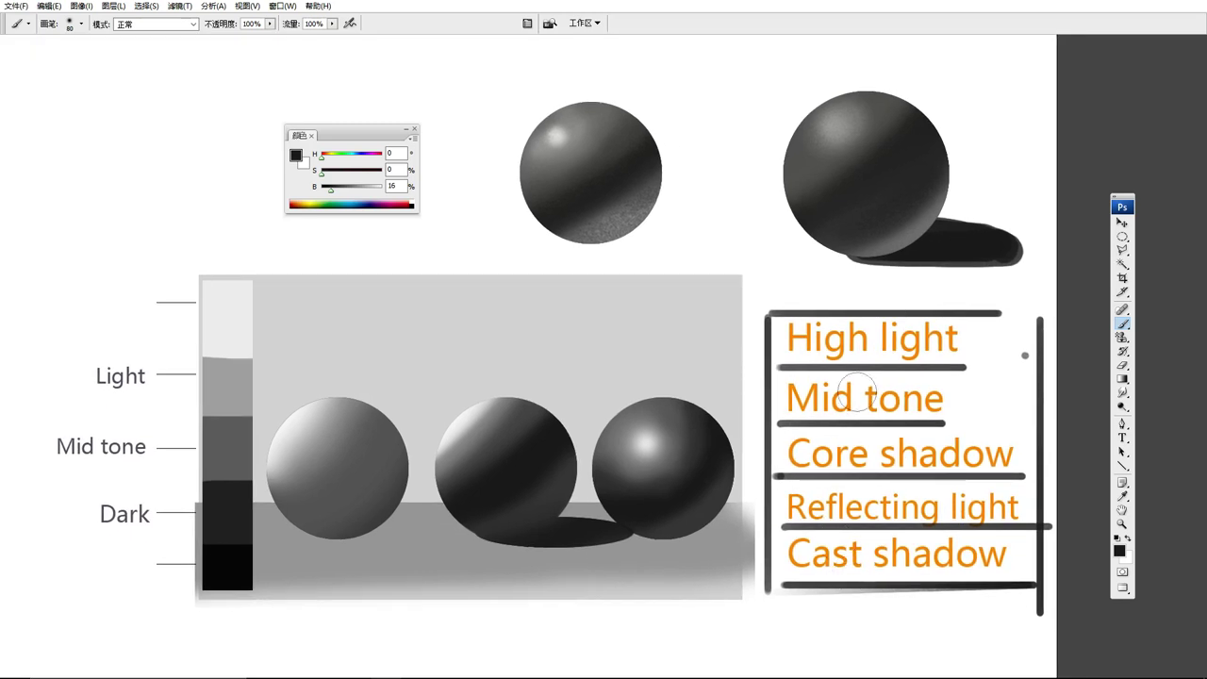
pyautogui.press('[')
pyautogui.press('[')
pyautogui.press('[')
pyautogui.press('[')
pyautogui.press('[')
pyautogui.press('[')
pyautogui.press('[')
pyautogui.keyDown('alt'); pyautogui.click(873, 270); pyautogui.keyUp('alt')
pyautogui.moveTo(908, 238)
pyautogui.mouseDown()
pyautogui.moveTo(925, 267)
pyautogui.moveTo(912, 246)
pyautogui.mouseUp()
pyautogui.hotkey('ctrl', 'alt', 'z')
pyautogui.keyDown('alt'); pyautogui.click(908, 236); pyautogui.keyUp('alt')
pyautogui.press('[')
pyautogui.hotkey('ctrl', 'z')
pyautogui.hotkey('ctrl', 'z')
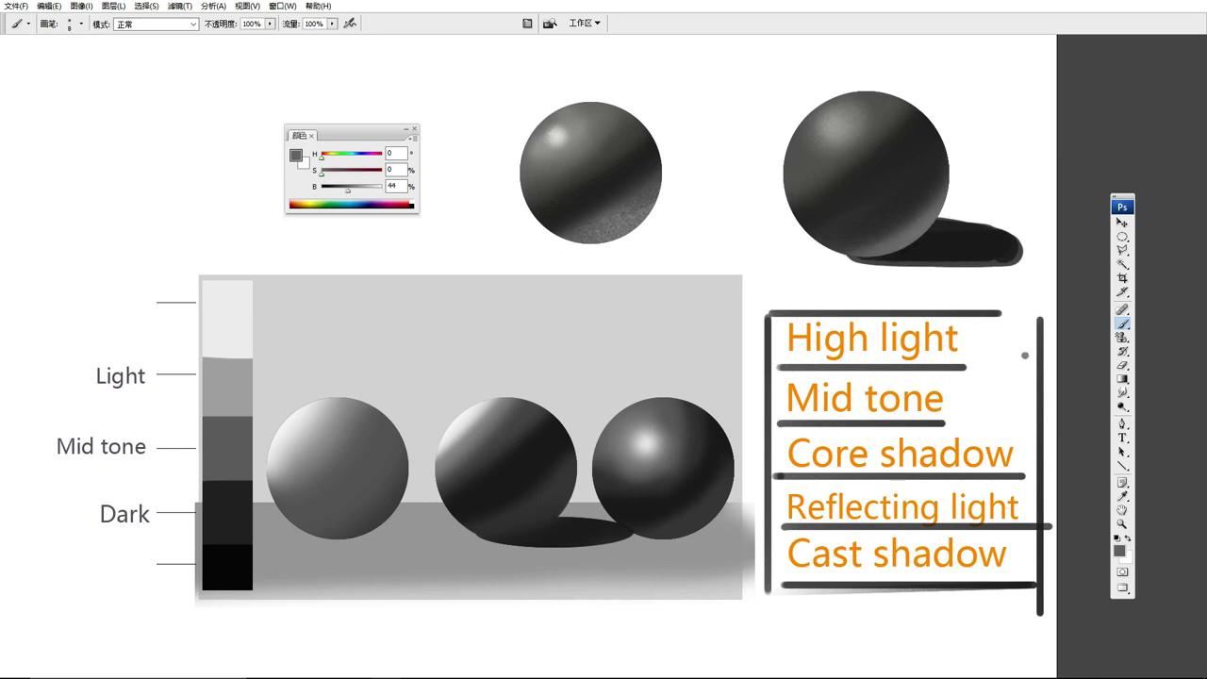
# Hide the palettes and paint a black contact accent in the cast shadow directly beneath the larger sphere
pyautogui.press('Tab')
pyautogui.press('Tab')
pyautogui.moveTo(1025, 378); pyautogui.dragTo(1067, 351)
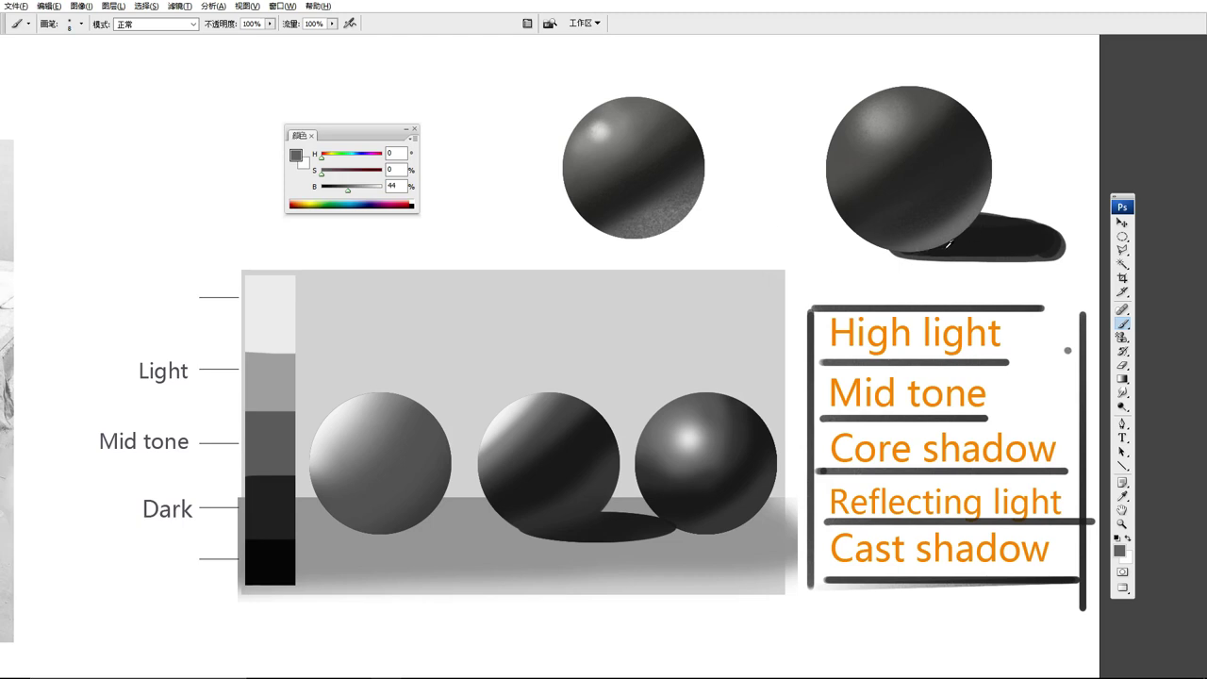
pyautogui.press('Tab')
pyautogui.press('Tab')
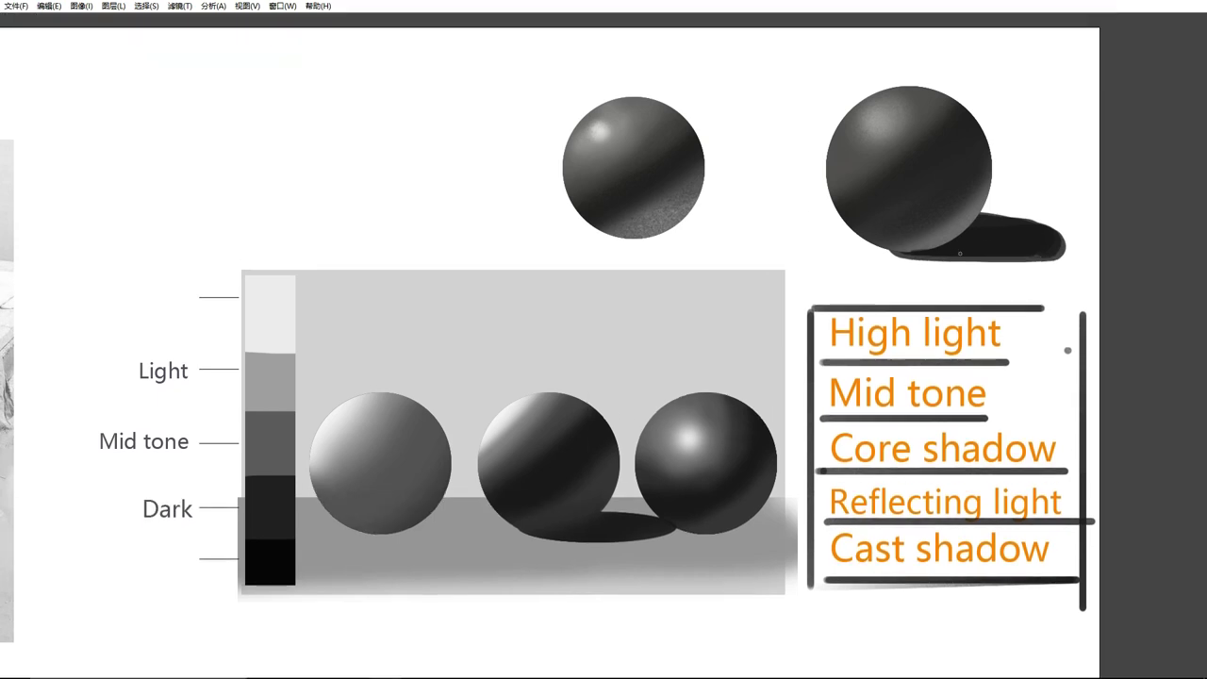
pyautogui.moveTo(960, 253)
pyautogui.mouseDown()
pyautogui.moveTo(909, 252)
pyautogui.moveTo(931, 249)
pyautogui.mouseUp()
pyautogui.hotkey('ctrl', 'z')
# Try black dabs on the larger sphere's upper right and the far end of its cast shadow, and undo them
pyautogui.click(955, 114)
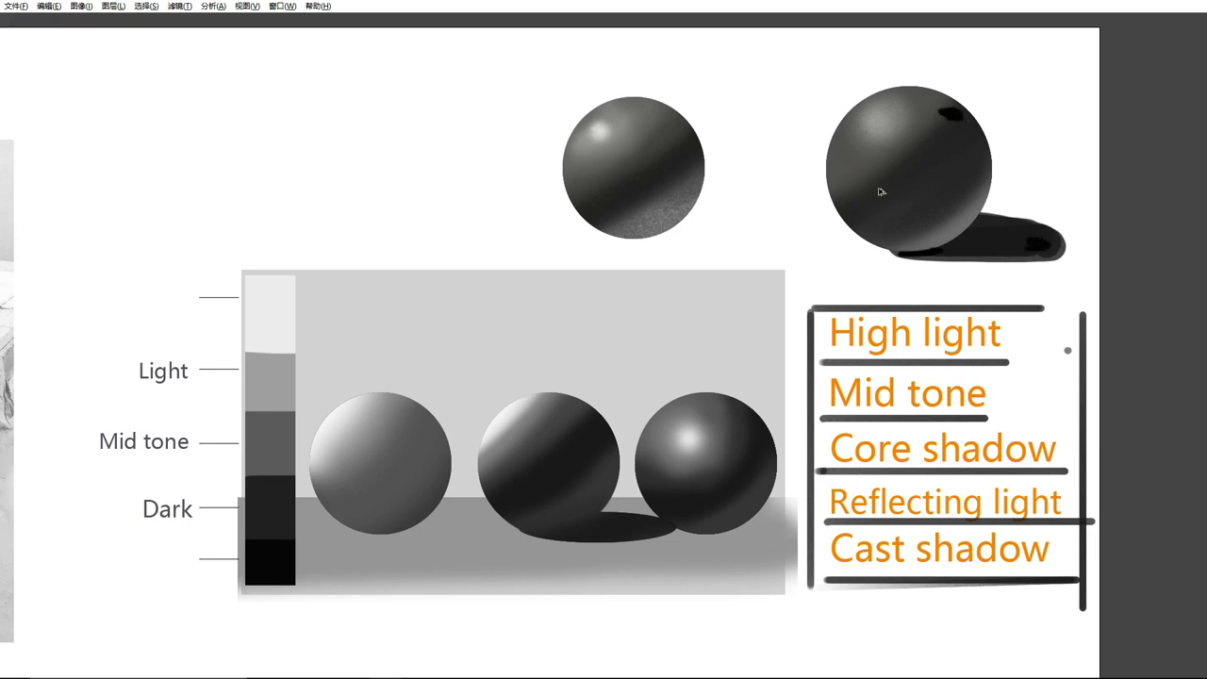
pyautogui.hotkey('ctrl', 'z')
pyautogui.hotkey('ctrl', 'alt', 'z')
pyautogui.hotkey('ctrl', 'alt', 'z')
pyautogui.hotkey('ctrl', 'alt', 'z')
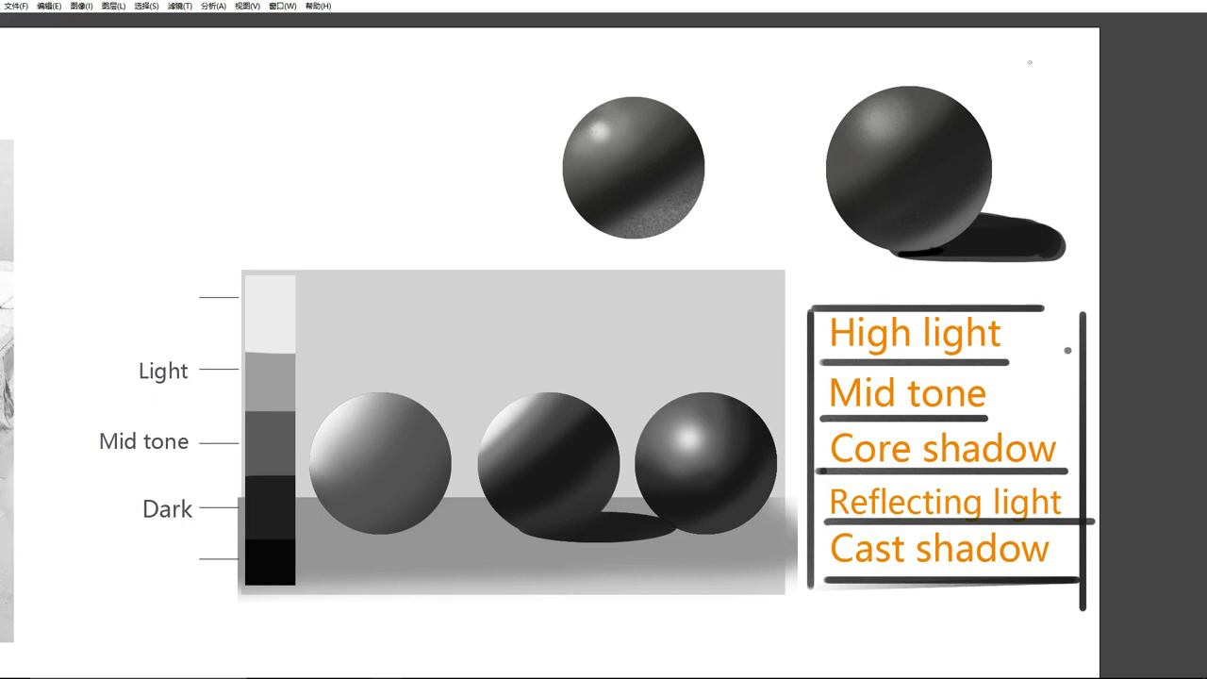
# Draw a vertical wall line beside the larger sphere, sketch an arrow of light bouncing off it, and undo the arrow
pyautogui.moveTo(1045, 32); pyautogui.dragTo(1055, 198)
pyautogui.moveTo(960, 35)
pyautogui.mouseDown()
pyautogui.moveTo(1042, 68)
pyautogui.moveTo(975, 86)
pyautogui.moveTo(1003, 96)
pyautogui.mouseUp()
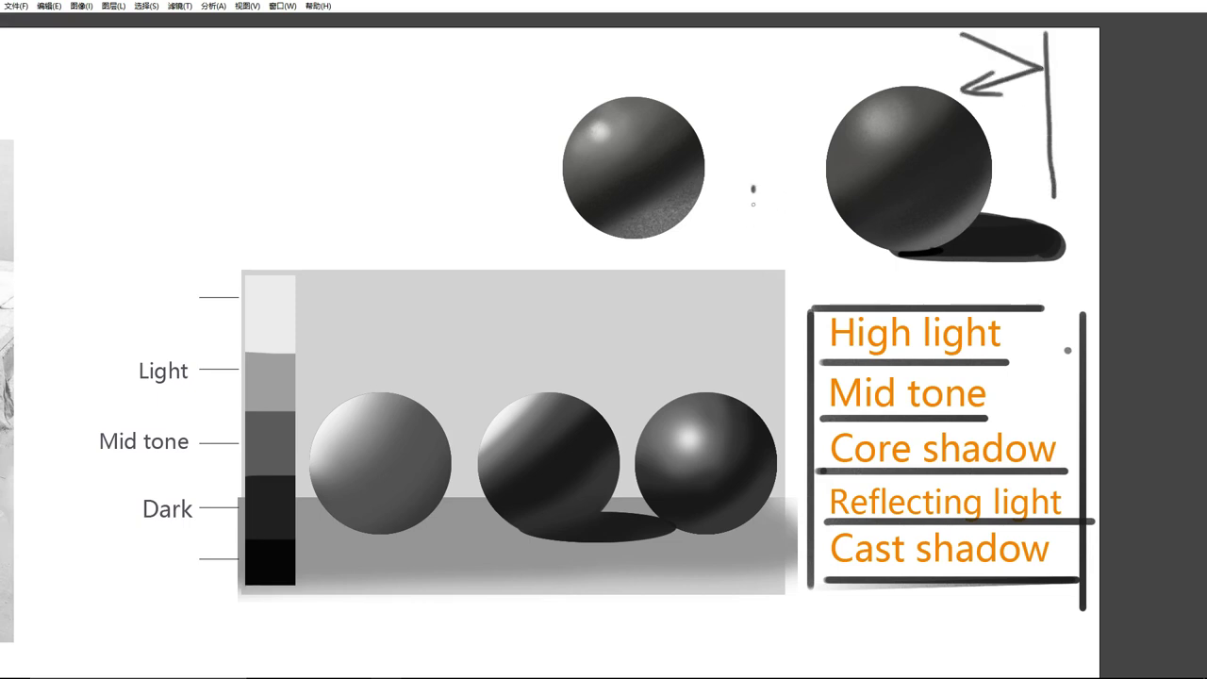
pyautogui.moveTo(753, 205)
pyautogui.mouseDown()
pyautogui.moveTo(754, 253)
pyautogui.moveTo(793, 250)
pyautogui.mouseUp()
pyautogui.hotkey('ctrl', 'alt', 'z')
pyautogui.hotkey('ctrl', 'alt', 'z')
pyautogui.hotkey('ctrl', 'alt', 'z')
pyautogui.hotkey('ctrl', 'alt', 'z')
# Return to the still-life photo of the vase and peppers beside the value scale
pyautogui.hscroll(-1, 778, 238)
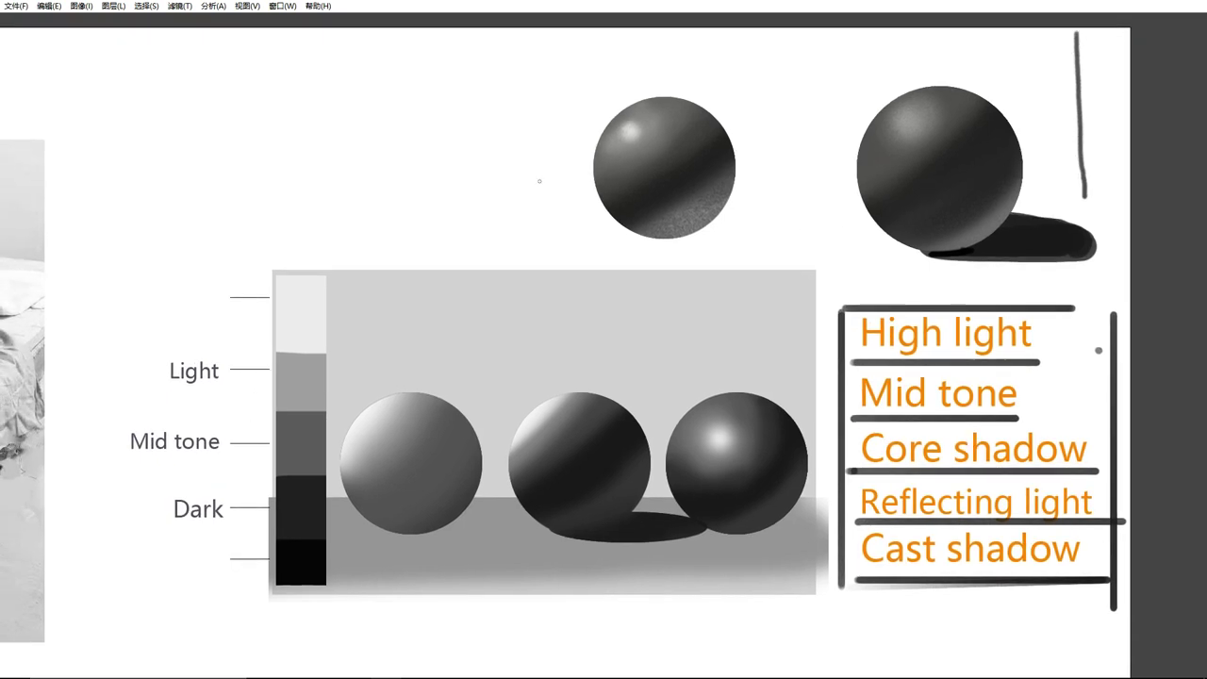
pyautogui.moveTo(398, 285); pyautogui.dragTo(707, 283)
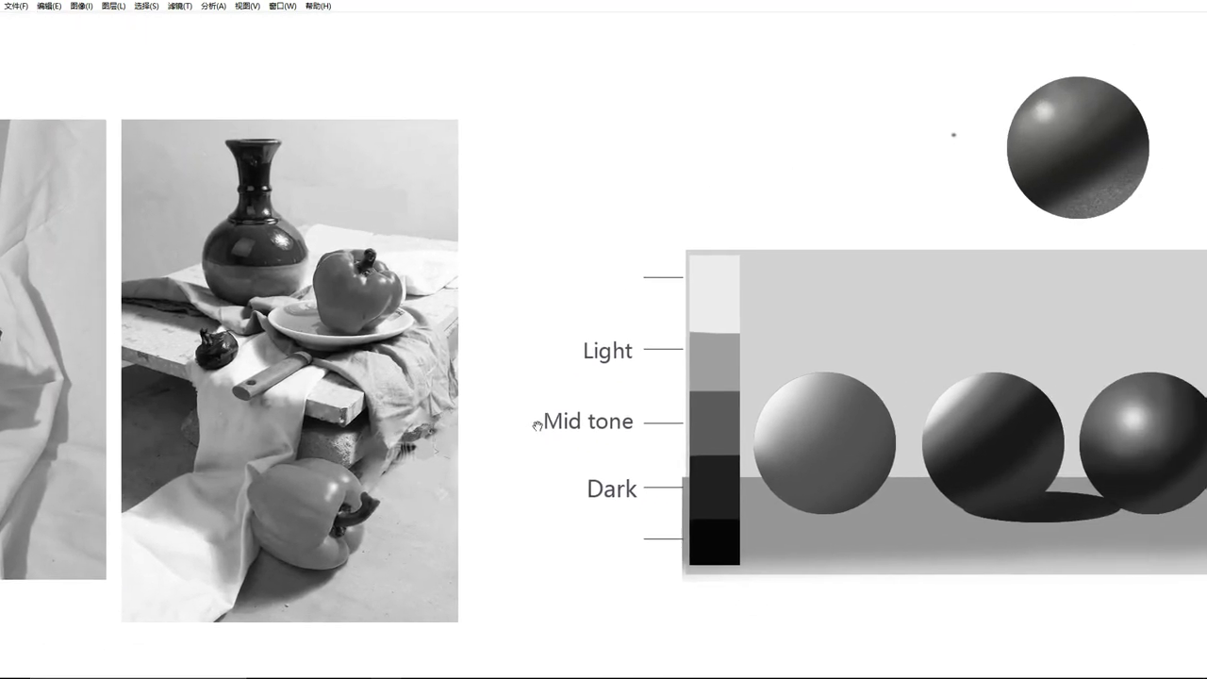